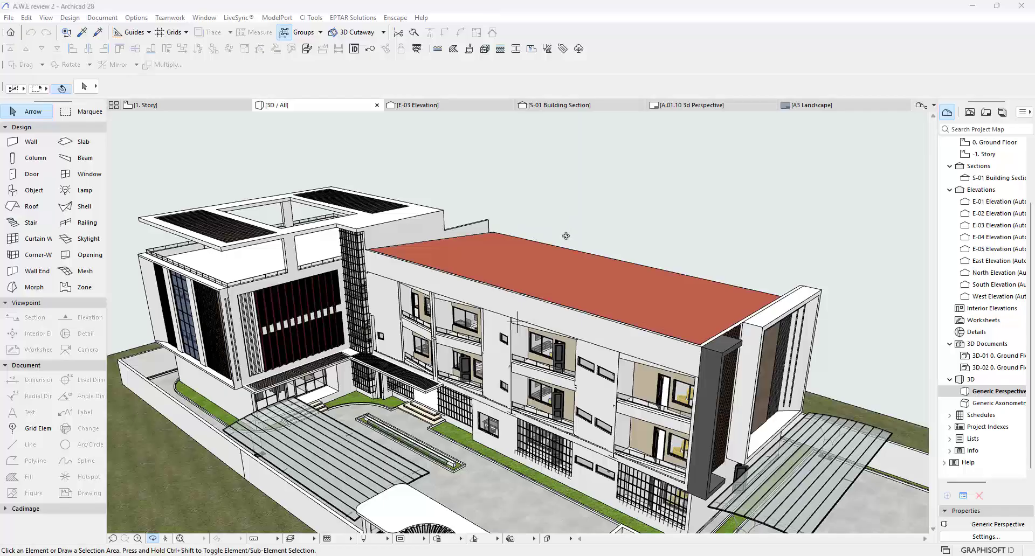
Step: Orbit, pan and zoom around the building to inspect the red flat roof from several angles
scroll(561, 218, down, 2)
scroll(507, 264, up, 2)
scroll(490, 270, down, 4)
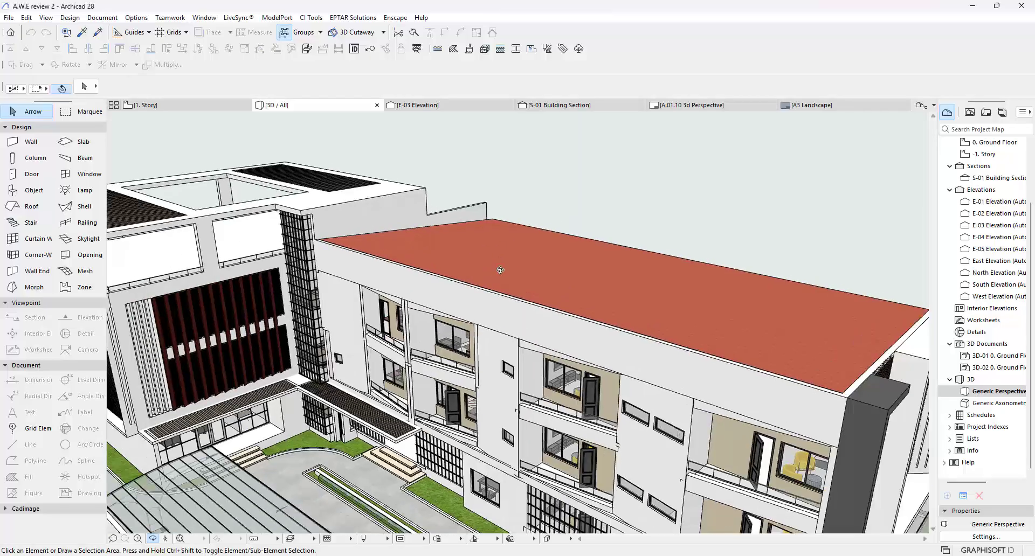
drag(481, 365, 494, 298)
scroll(492, 253, up, 5)
scroll(487, 239, down, 3)
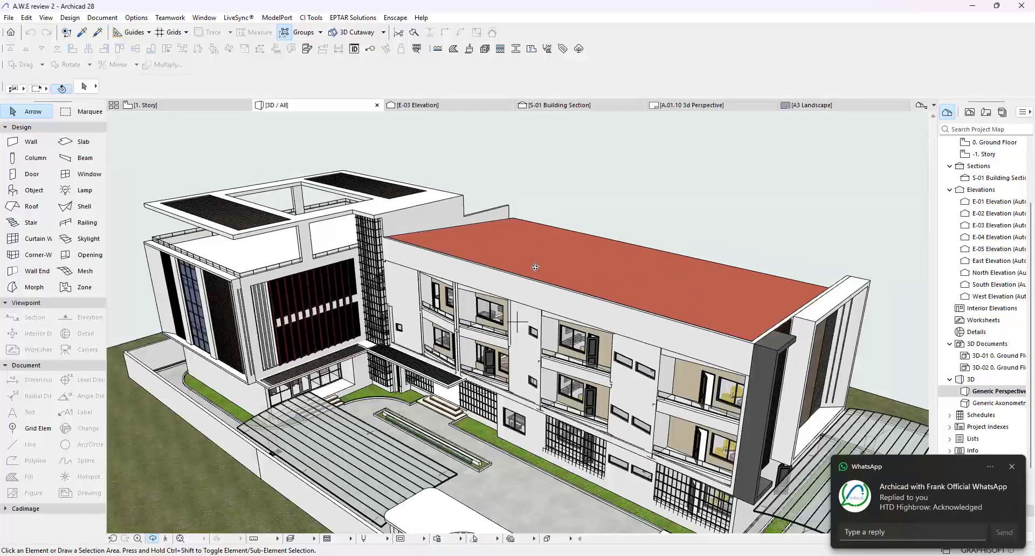
middle_drag(534, 266, 539, 262)
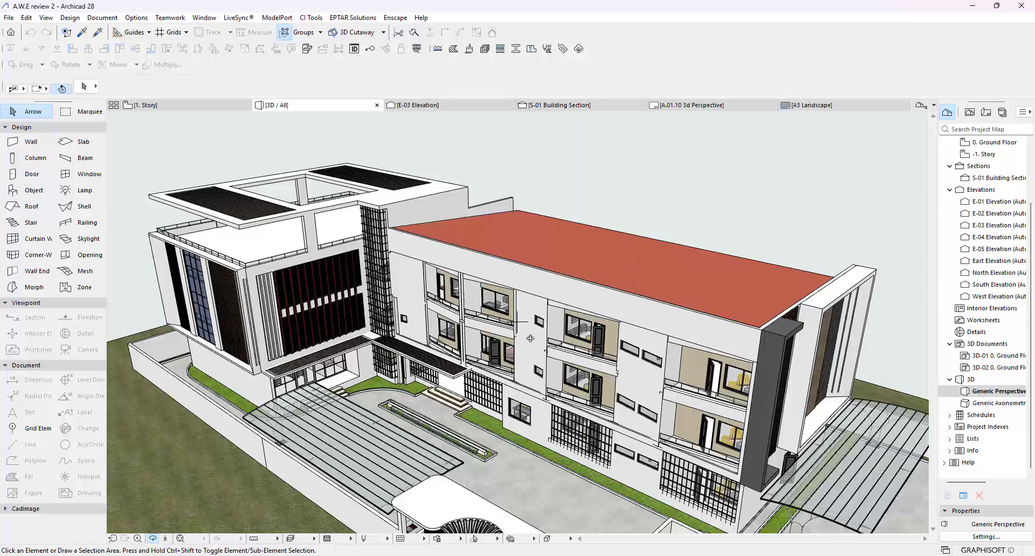
drag(530, 340, 554, 312)
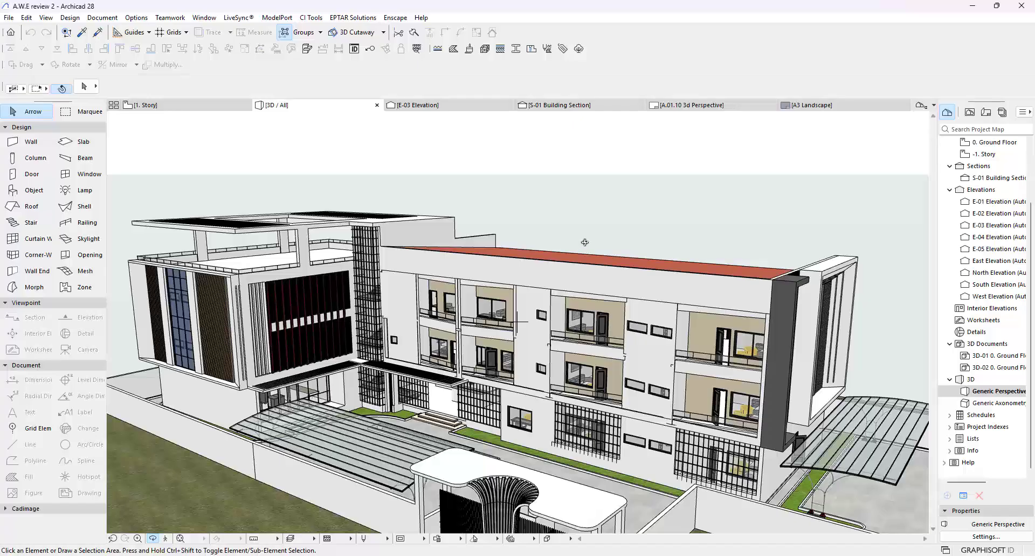
drag(584, 241, 476, 316)
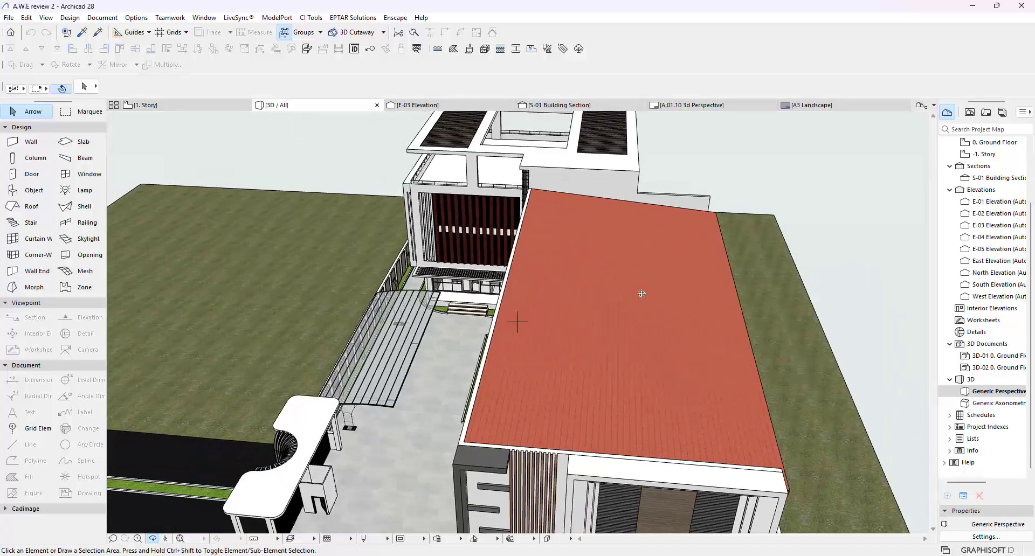
scroll(547, 275, up, 5)
scroll(526, 265, up, 3)
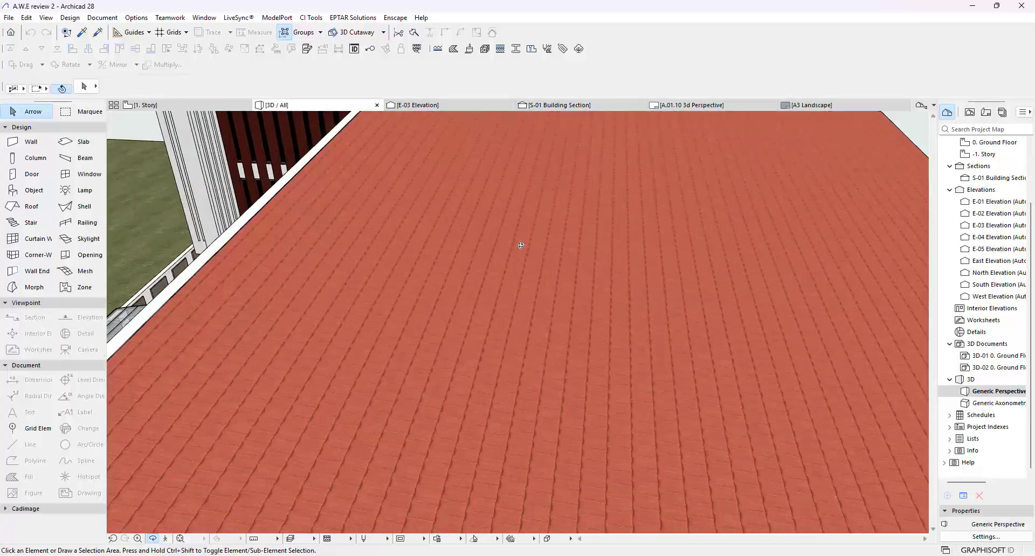
drag(504, 300, 539, 271)
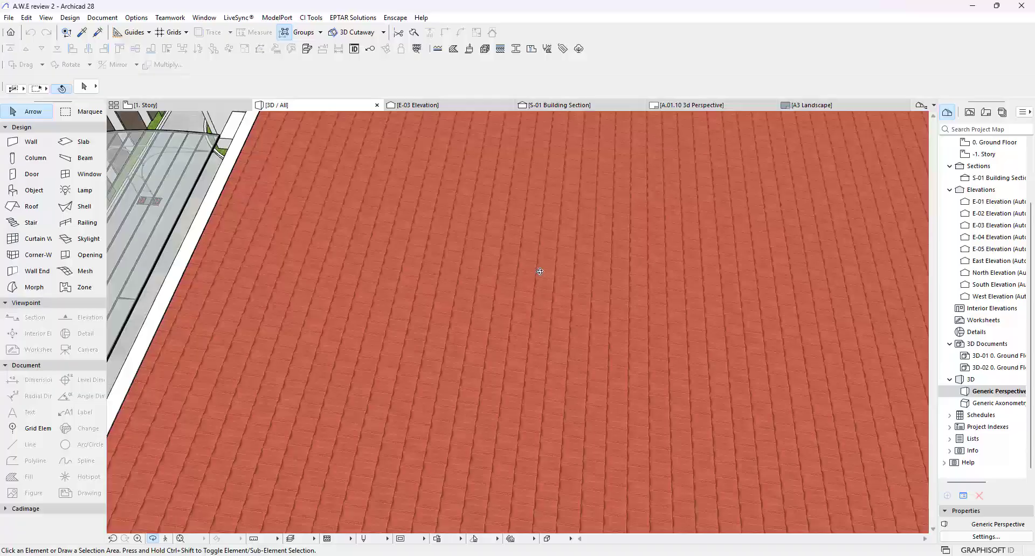
scroll(540, 271, down, 10)
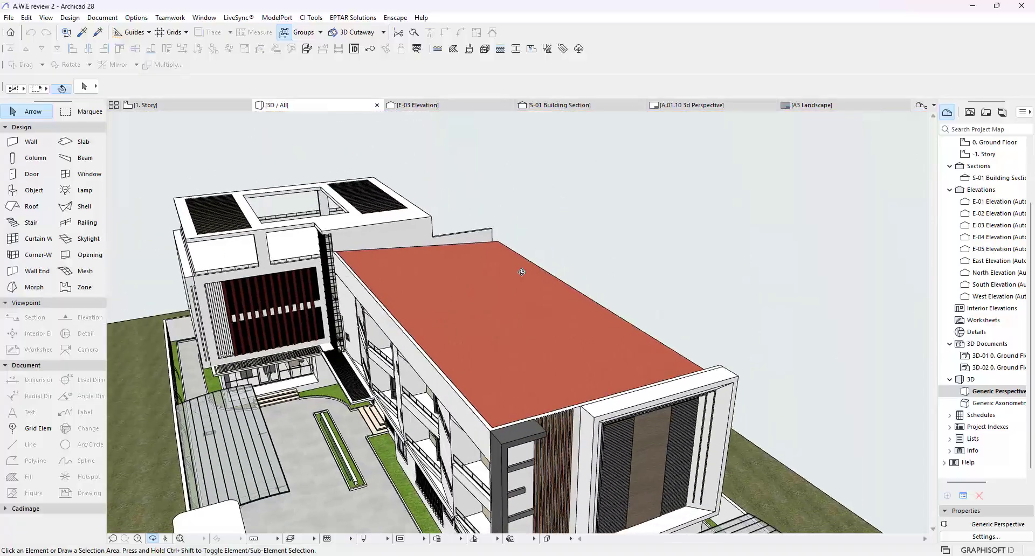
Step: Switch the 3D style to White Model and zoom in on the roof
click(562, 538)
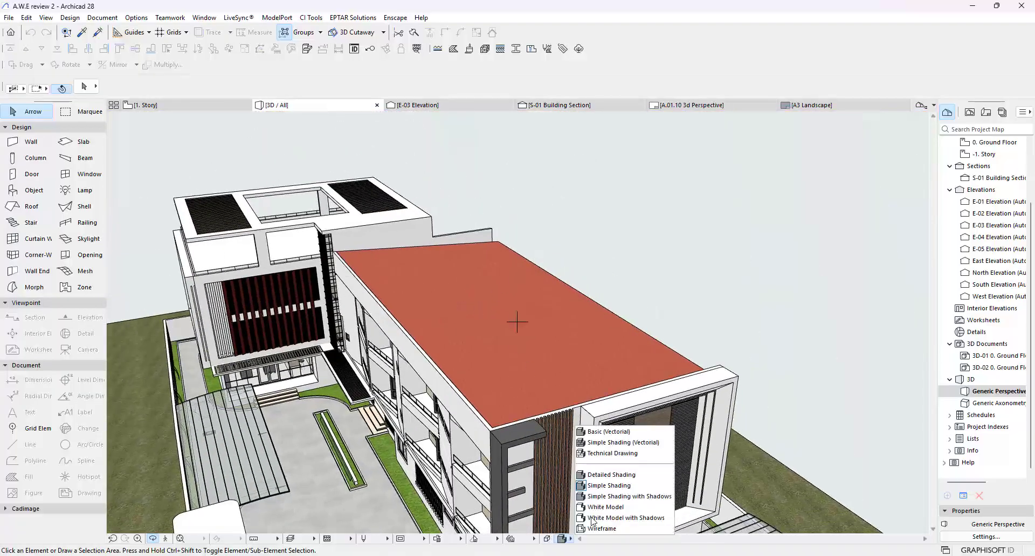
click(618, 507)
scroll(473, 264, up, 5)
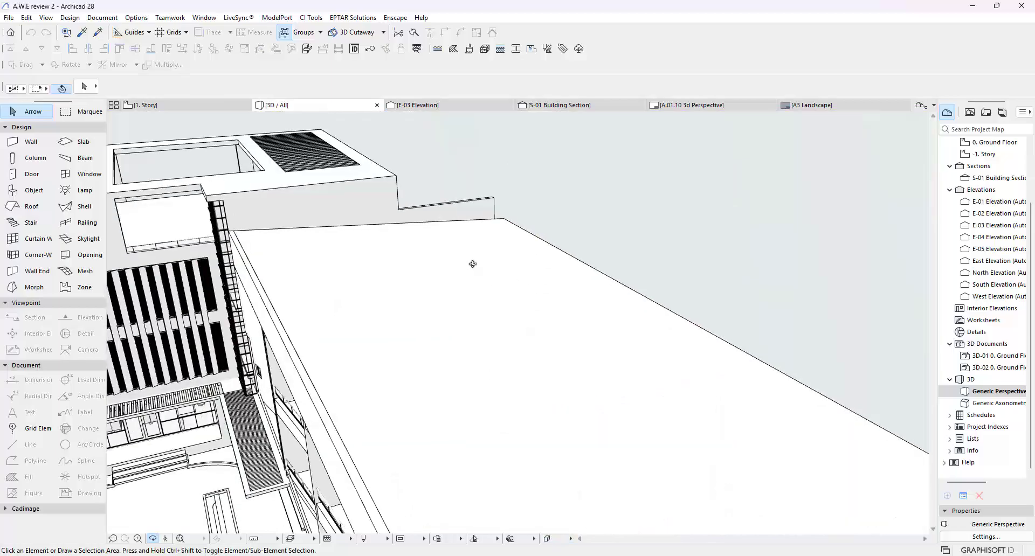
scroll(478, 261, down, 5)
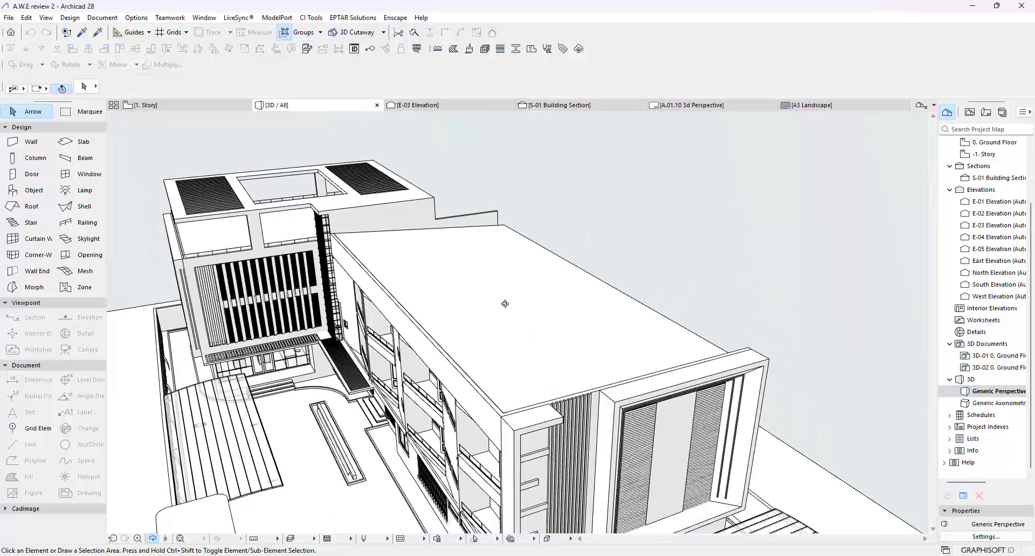
scroll(502, 330, up, 3)
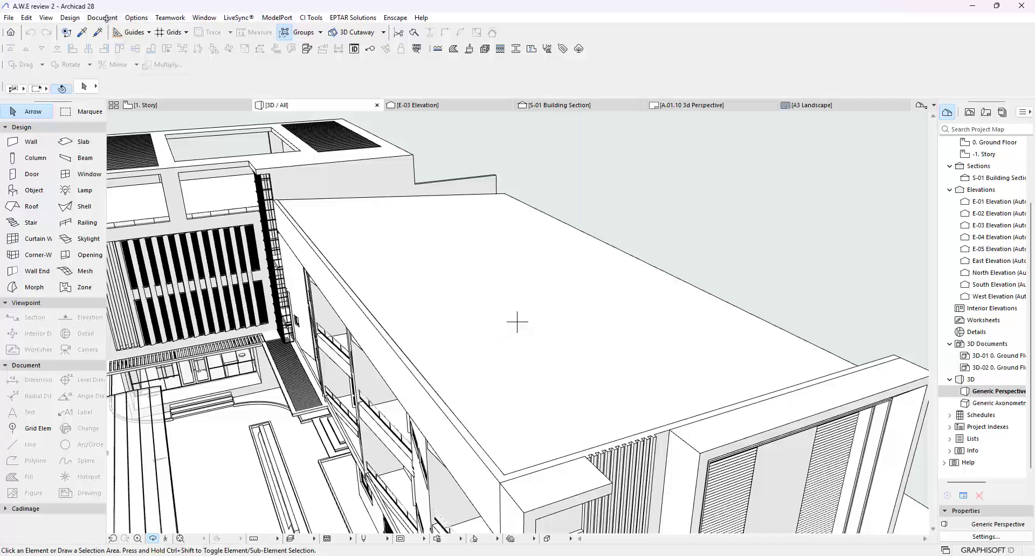
click(132, 20)
click(168, 203)
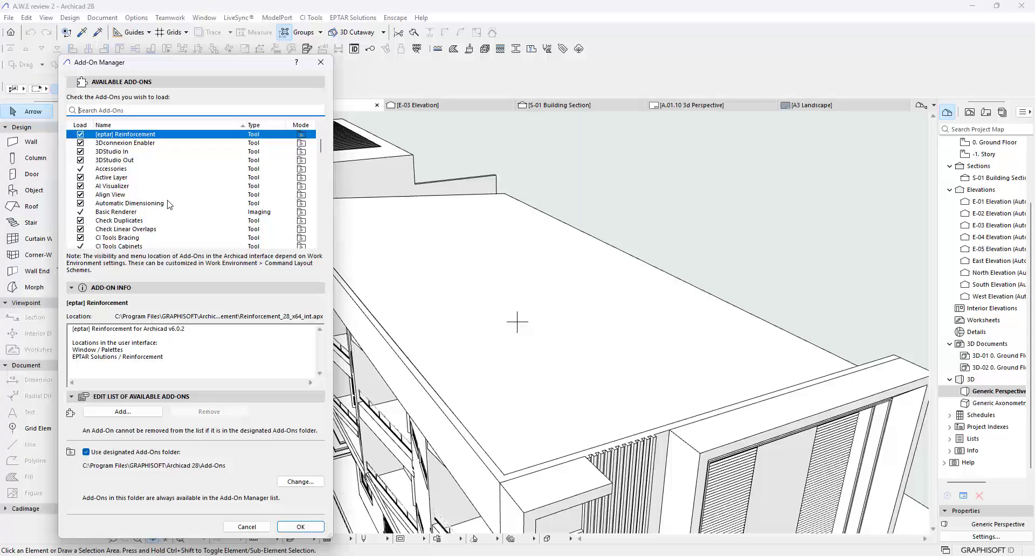
scroll(152, 204, down, 8)
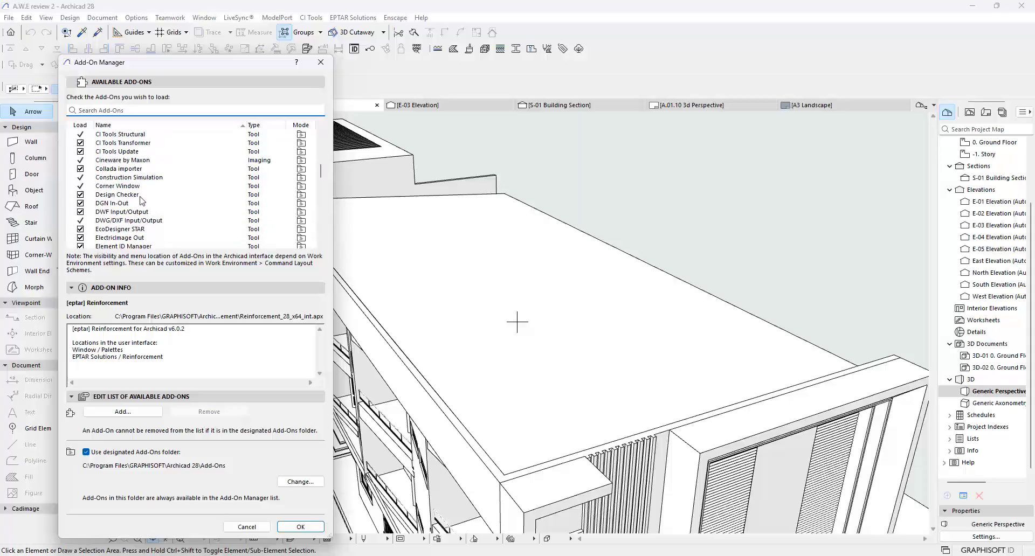
scroll(137, 205, down, 1)
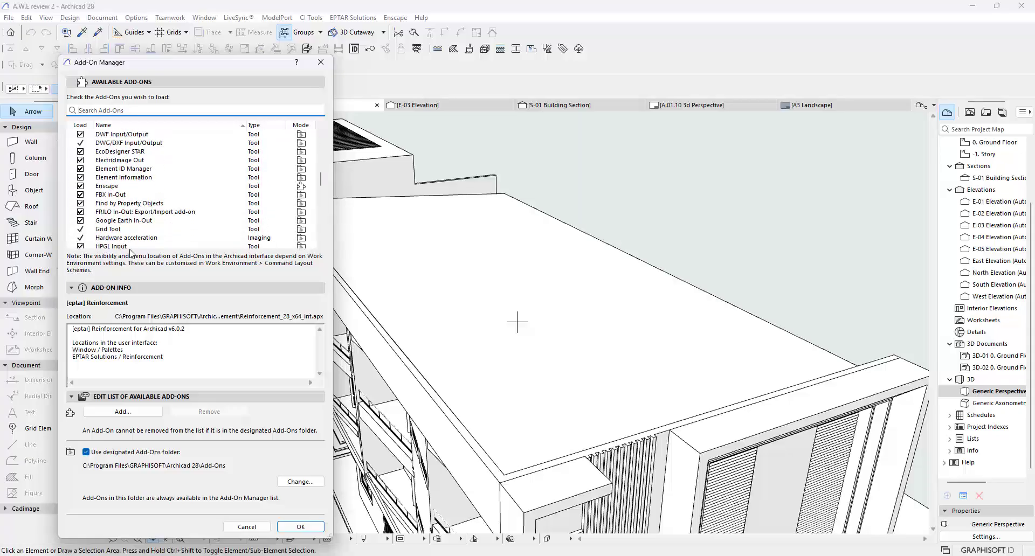
scroll(126, 219, down, 2)
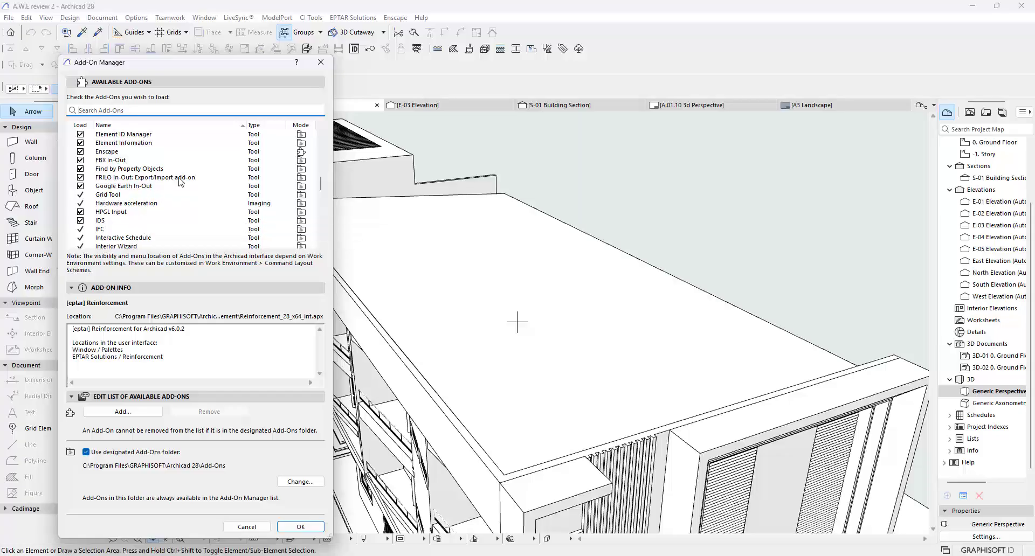
scroll(172, 185, up, 2)
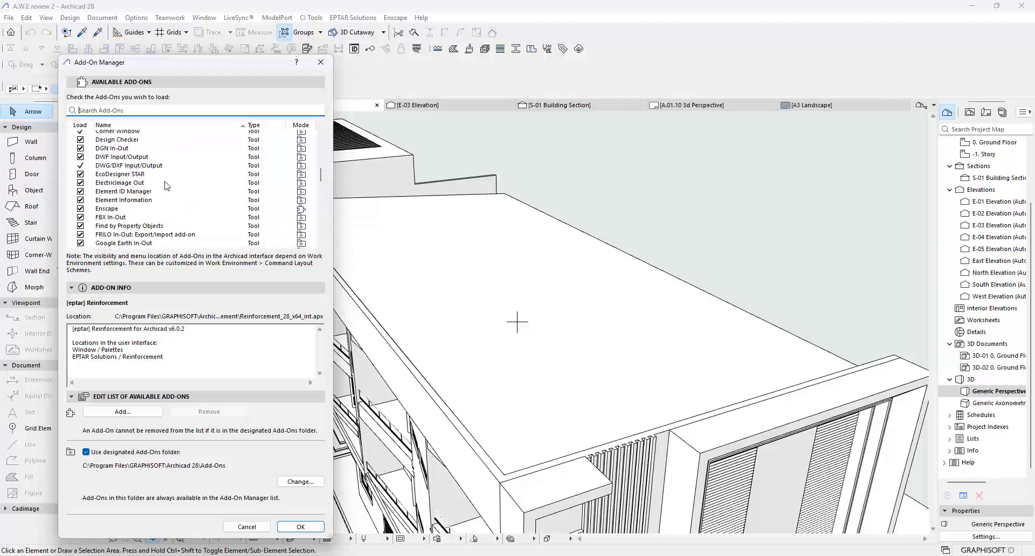
scroll(165, 185, up, 4)
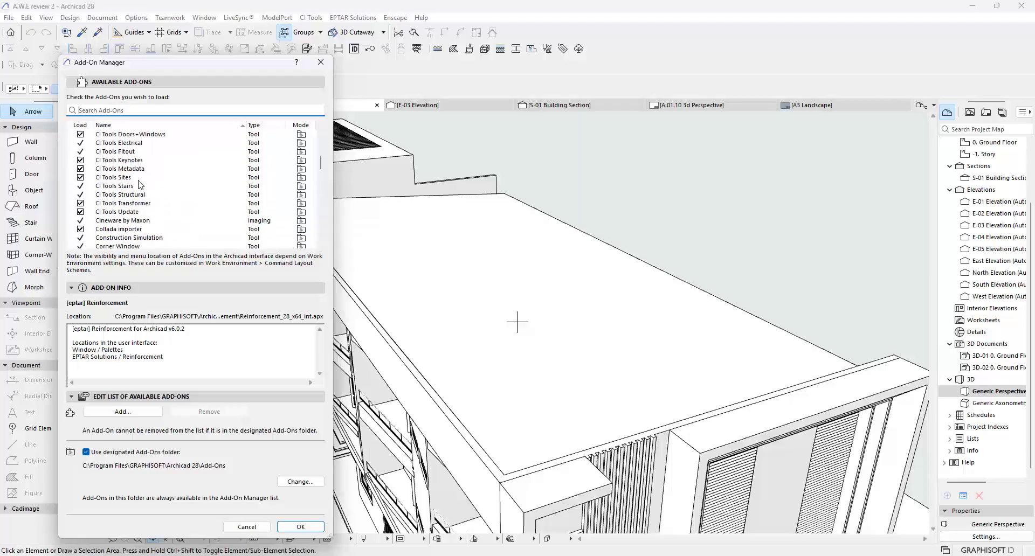
scroll(135, 176, up, 2)
click(128, 152)
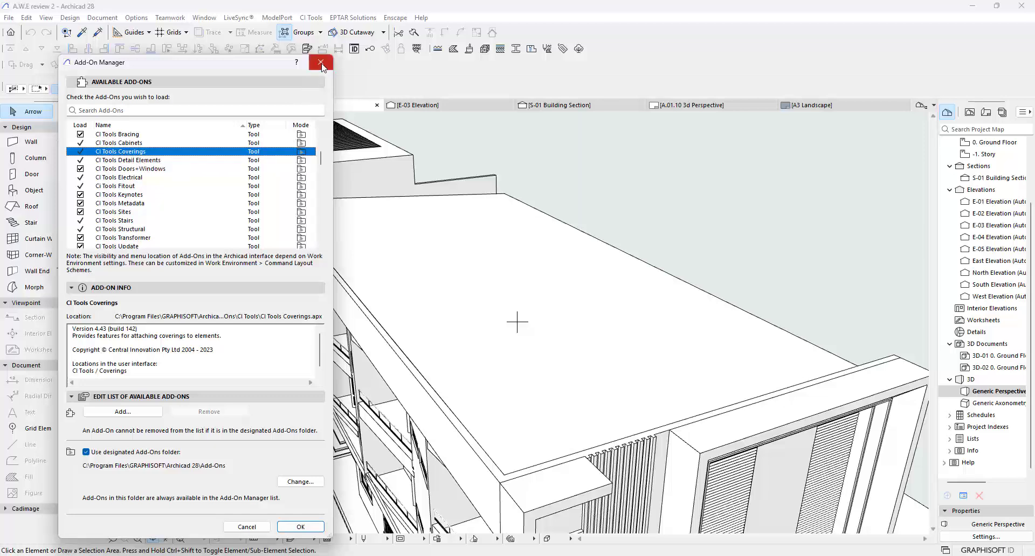
click(321, 62)
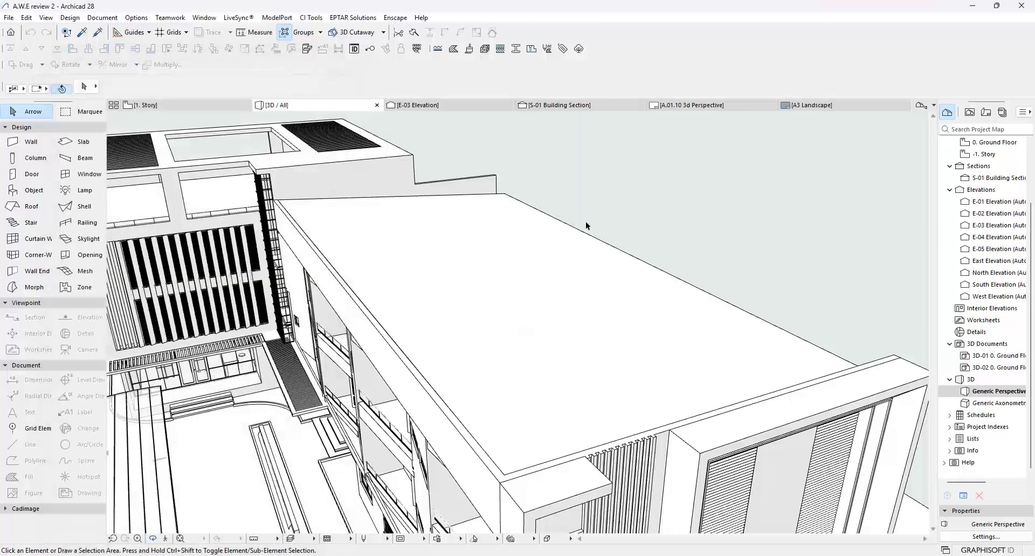
click(467, 260)
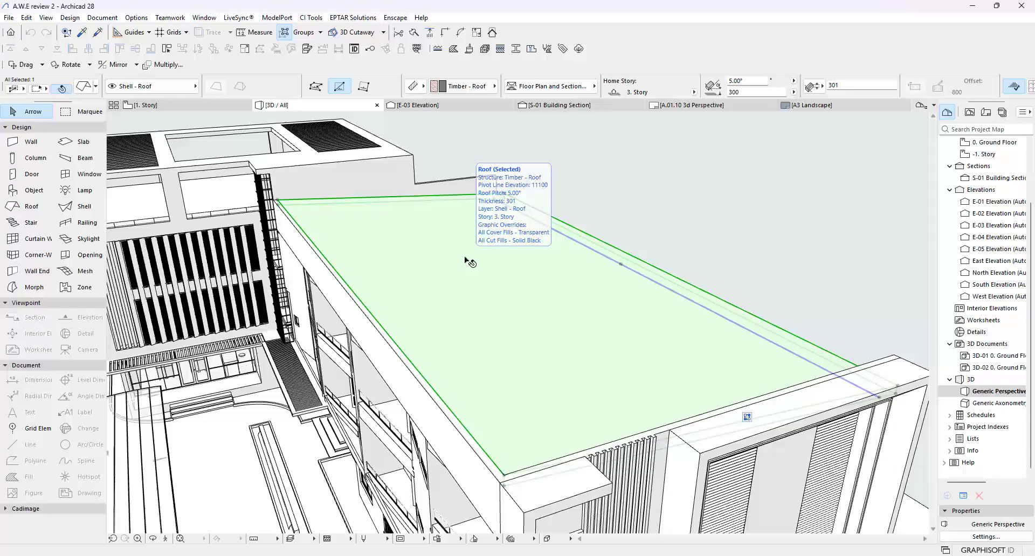
click(755, 222)
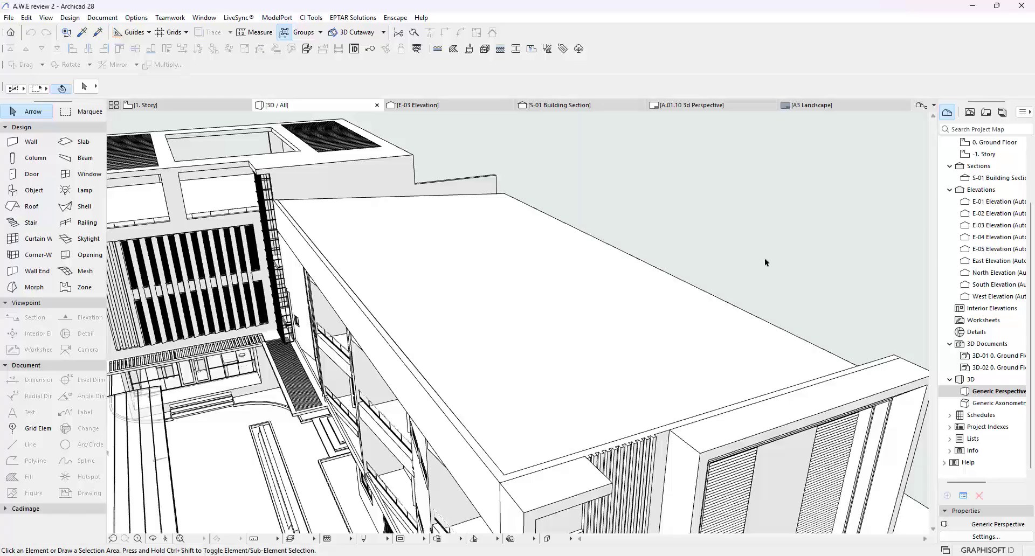
shift+middle_drag(752, 248, 743, 234)
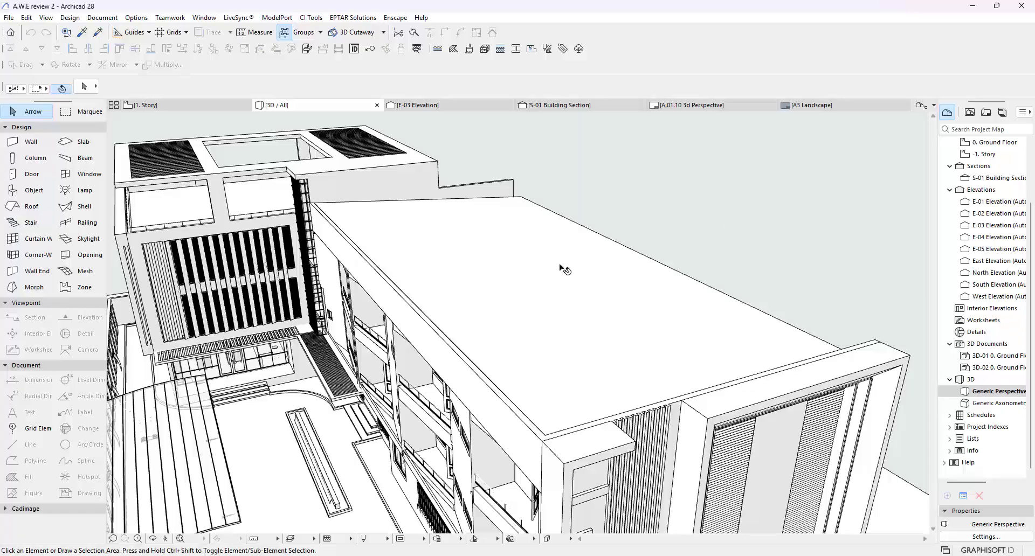
Step: Select the 3. Story Timber - Roof (5.00° pitch, 301 thick) in the 3D view
click(524, 257)
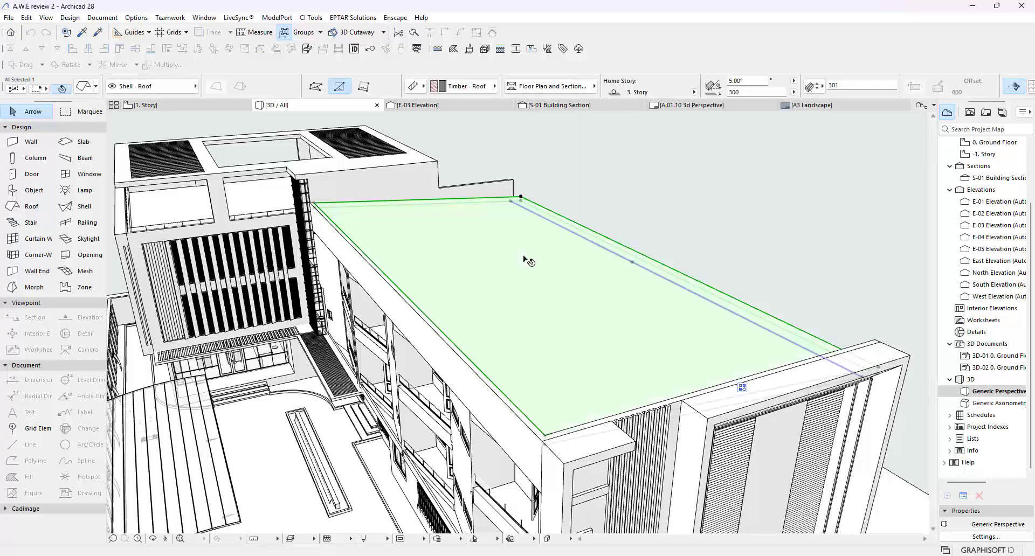
mouse_move(579, 324)
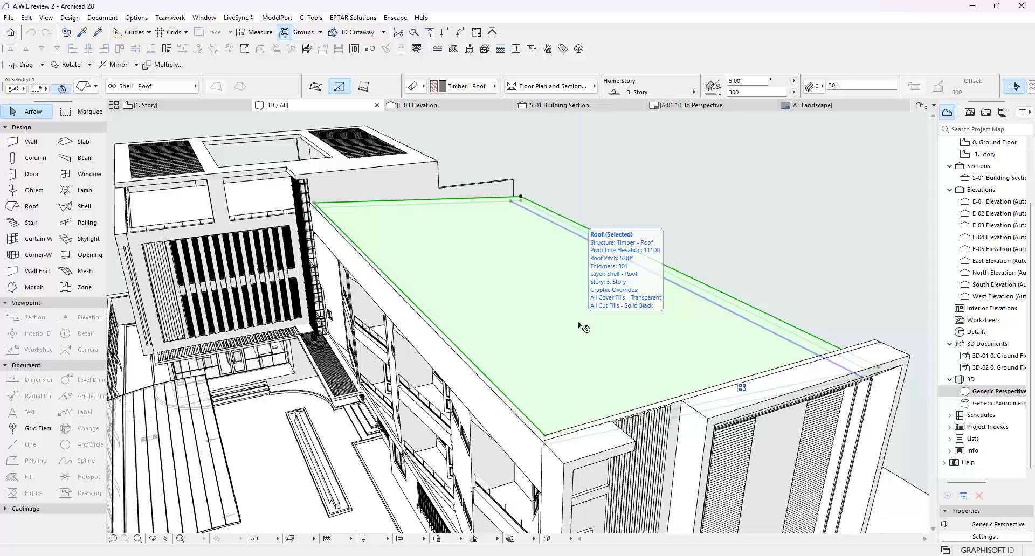
click(711, 228)
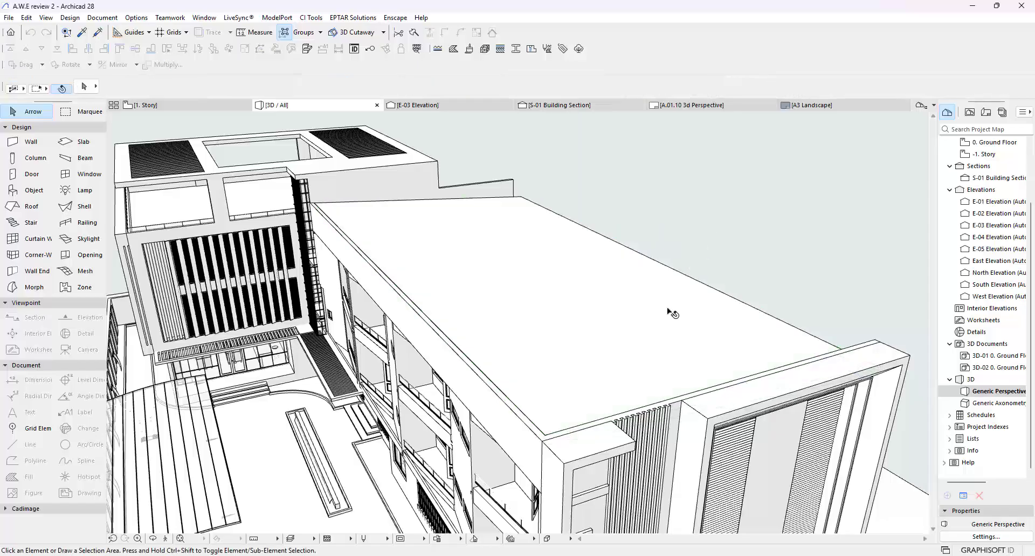
shift+middle_drag(696, 396, 671, 199)
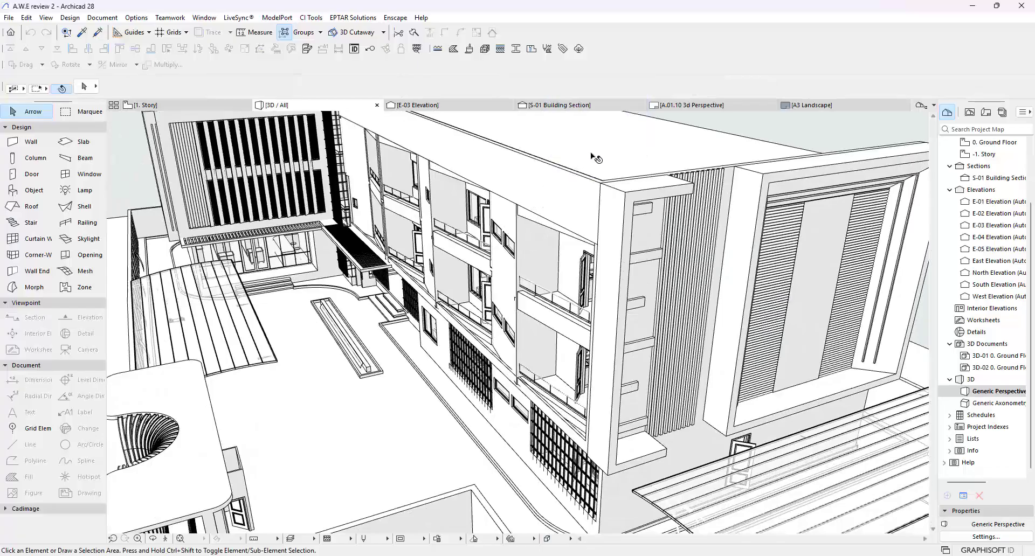
shift+middle_drag(591, 181, 584, 305)
click(593, 262)
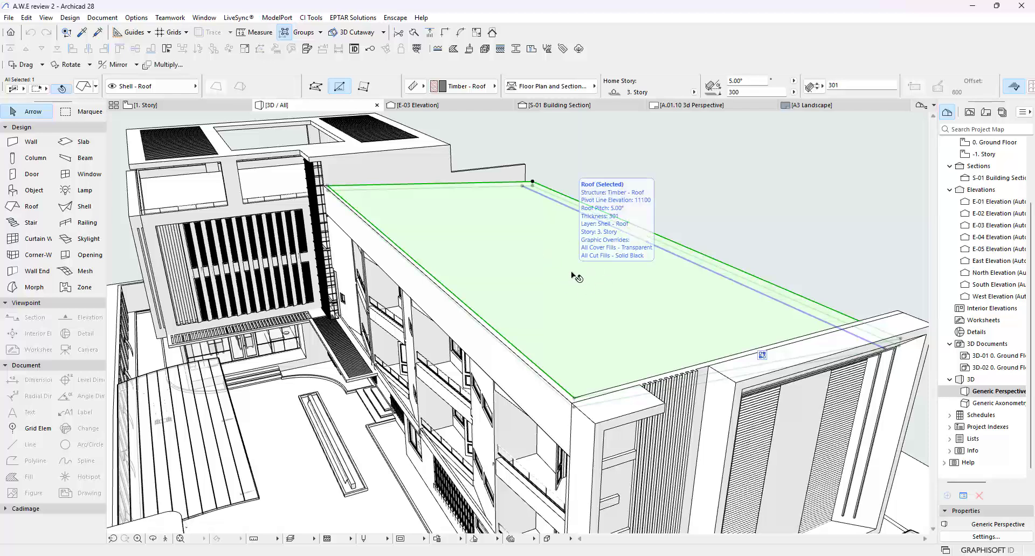
Step: Start the CI Tools roof covering command and pick the flat roof to receive it
click(304, 19)
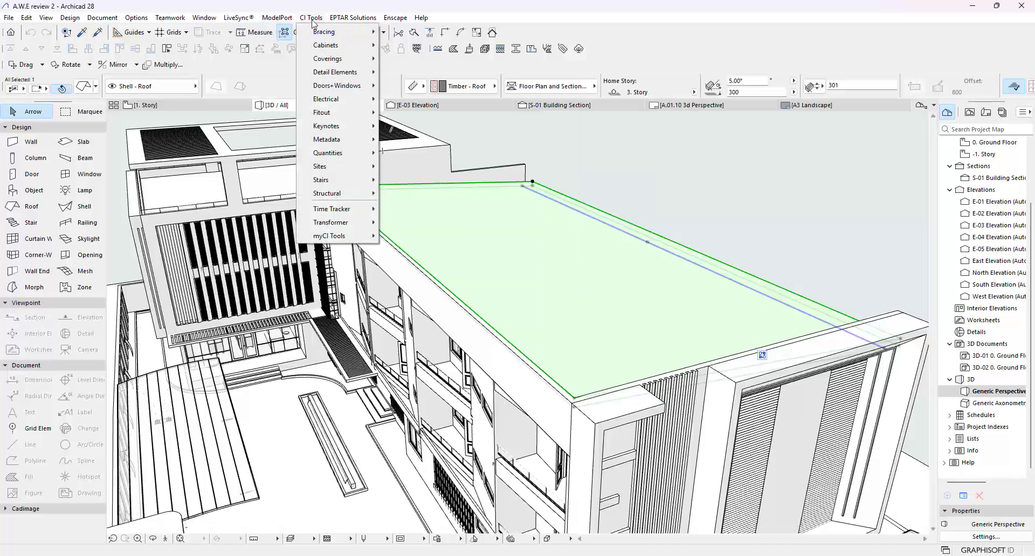
mouse_move(332, 61)
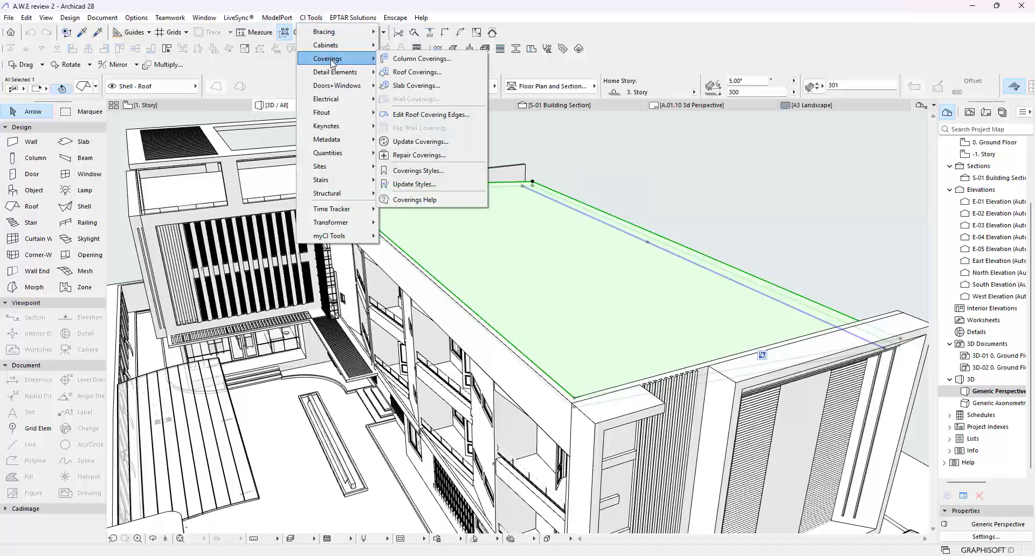
click(405, 72)
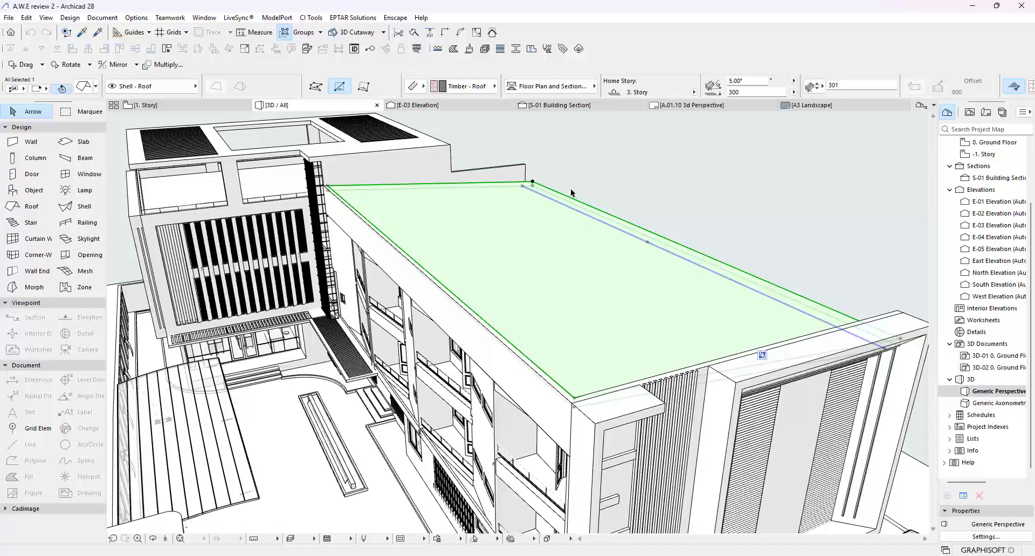
click(602, 184)
click(577, 195)
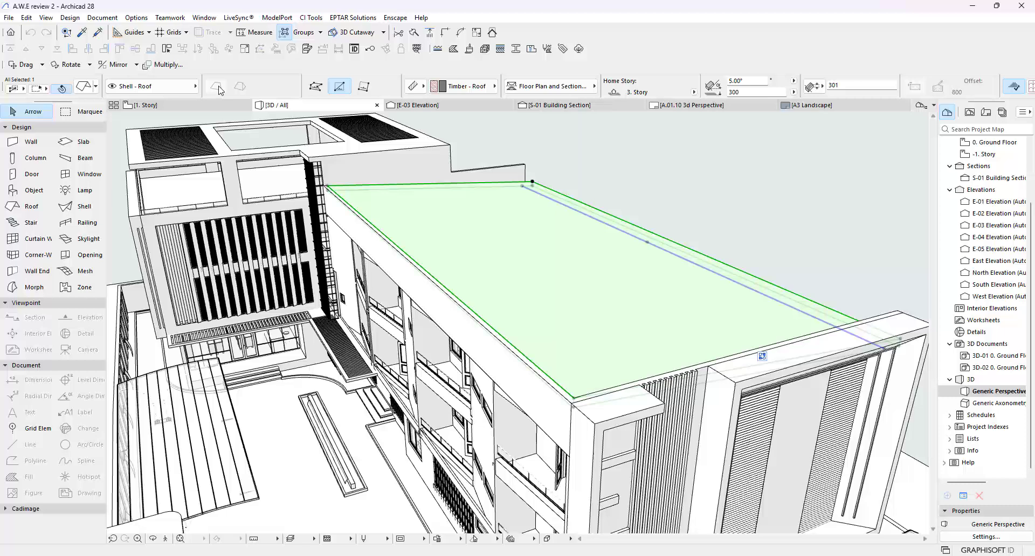
Step: Open the Library Manager and begin adding a library
click(10, 20)
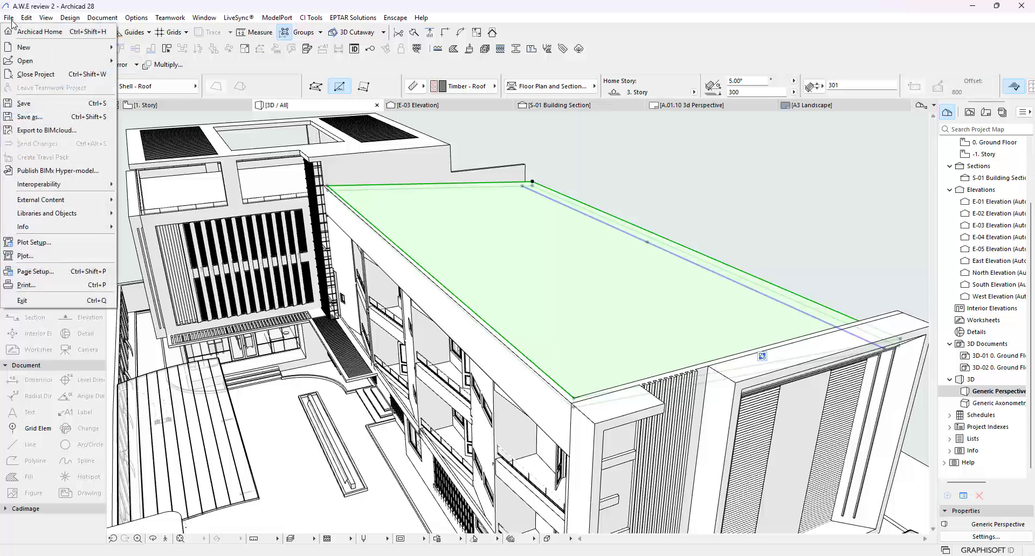
mouse_move(91, 212)
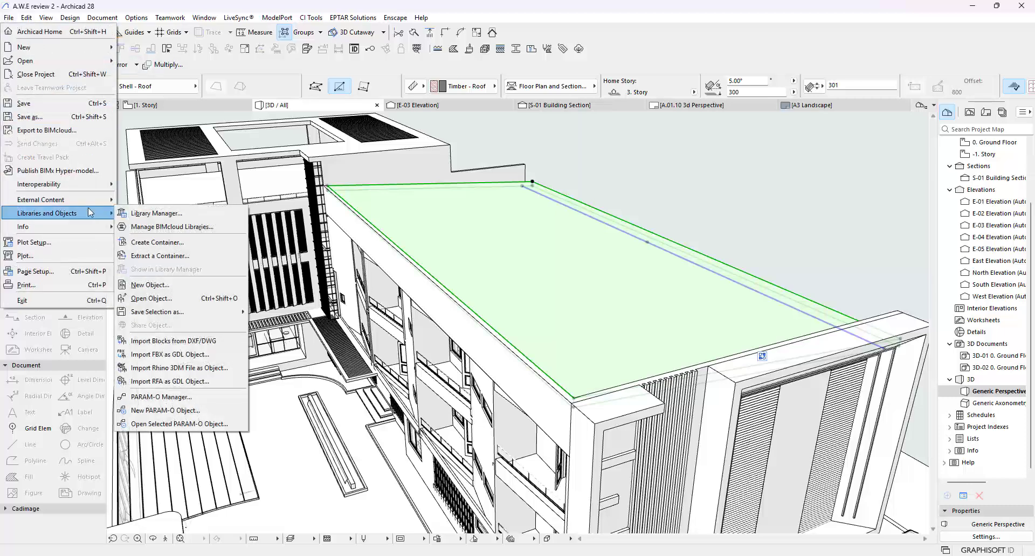
click(150, 214)
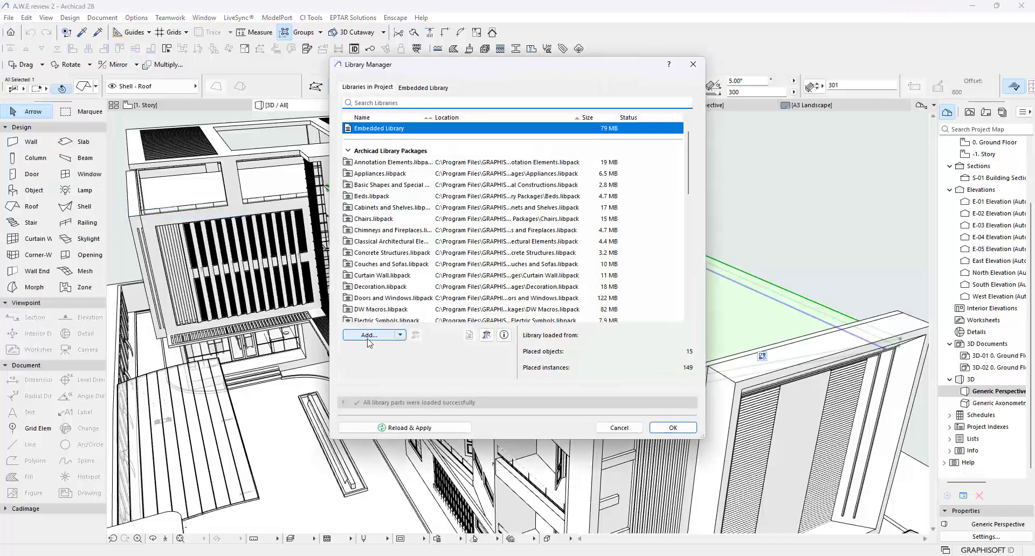
click(361, 338)
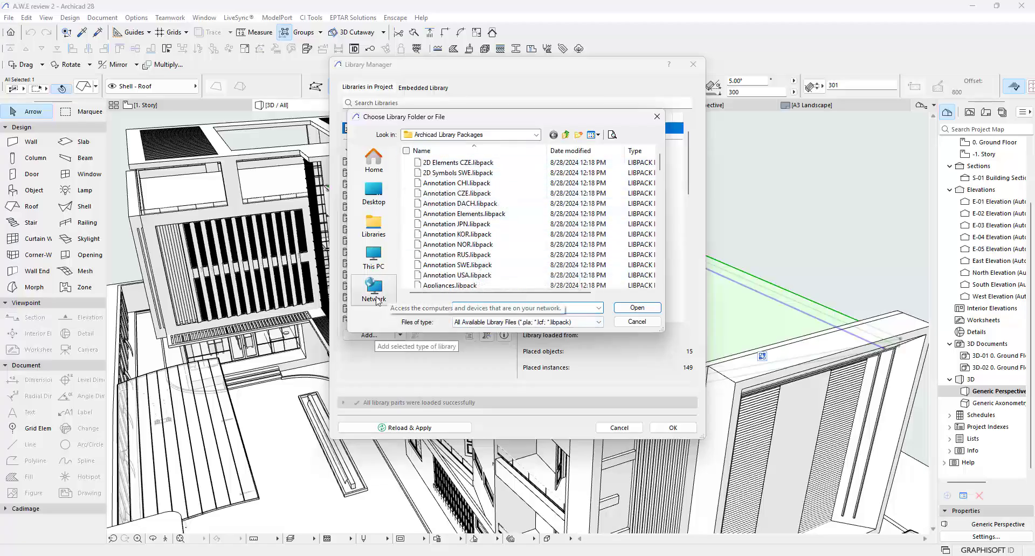
Step: Add the C:\Program Files\GRAPHISOFT\Archicad 28\Archicad Library Packages folder, declining to replace the existing library
click(374, 159)
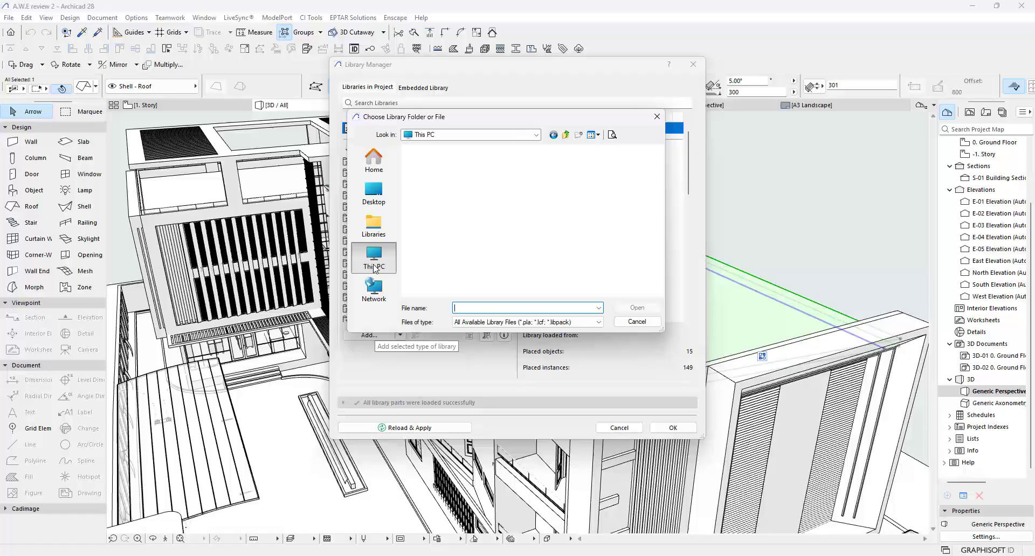
double_click(457, 175)
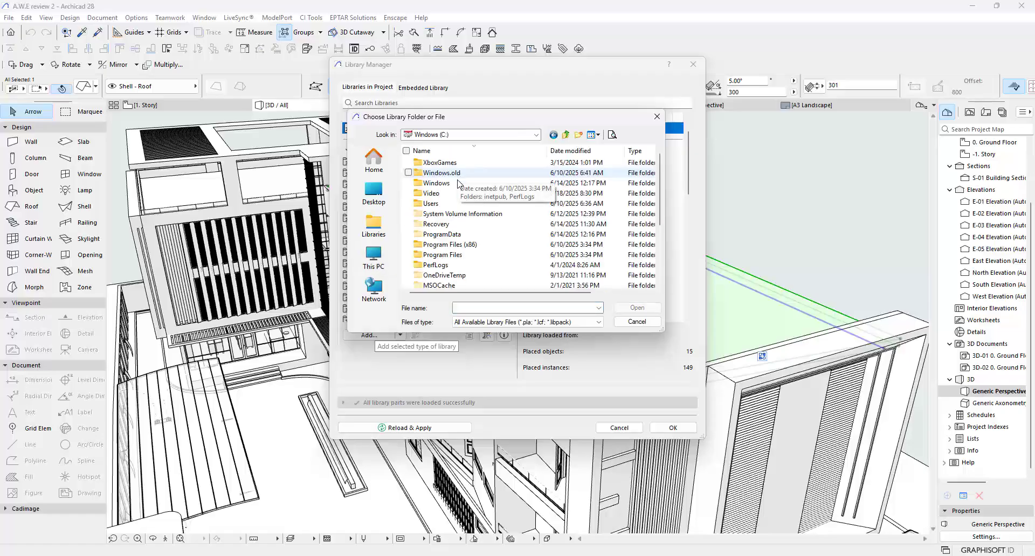
scroll(458, 205, down, 3)
scroll(459, 221, up, 3)
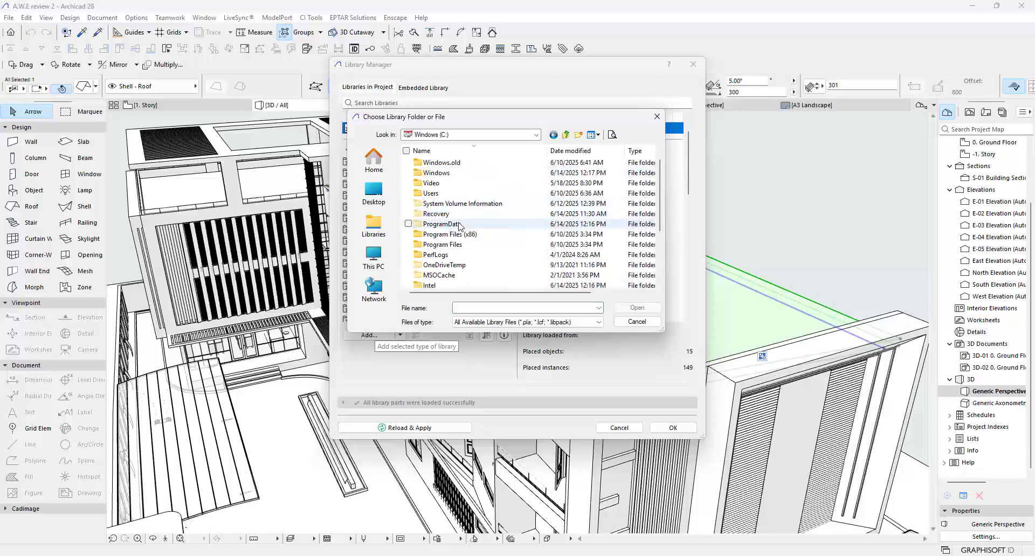
double_click(453, 244)
scroll(464, 245, down, 2)
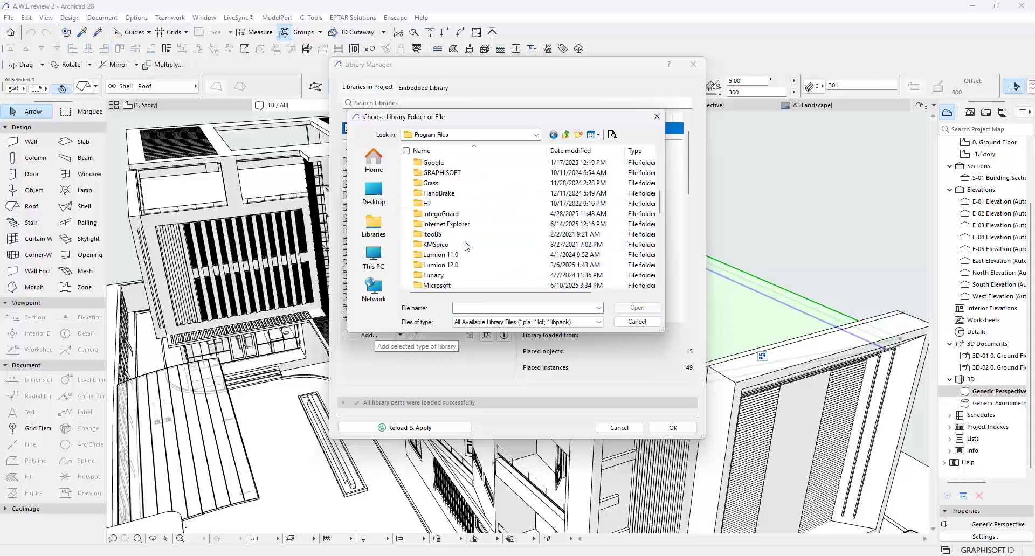
double_click(459, 173)
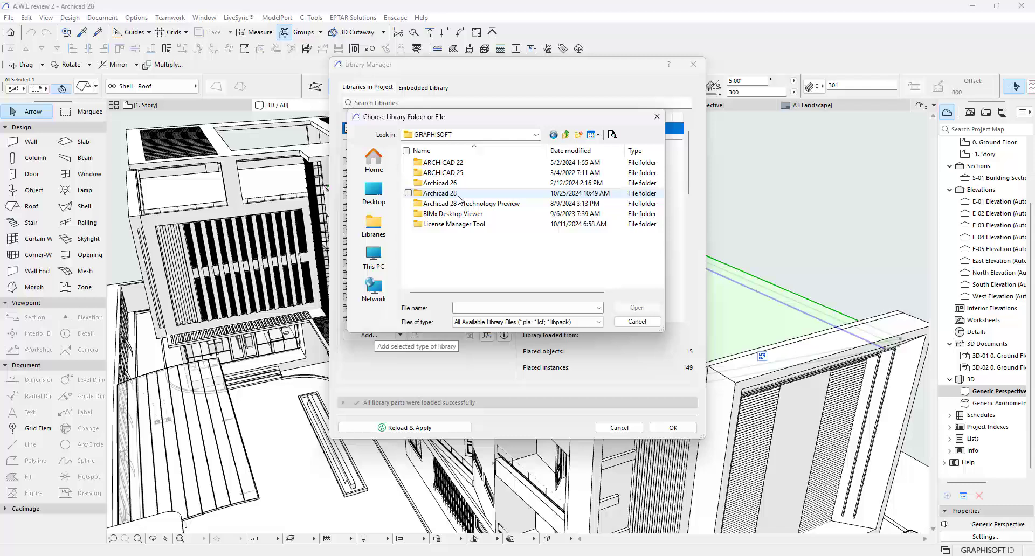
double_click(458, 194)
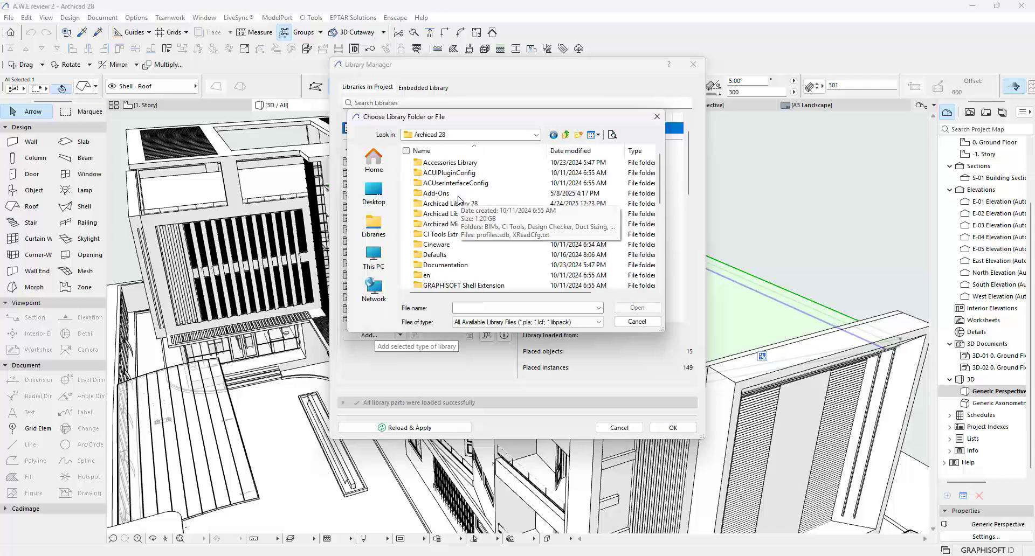
scroll(458, 210, down, 3)
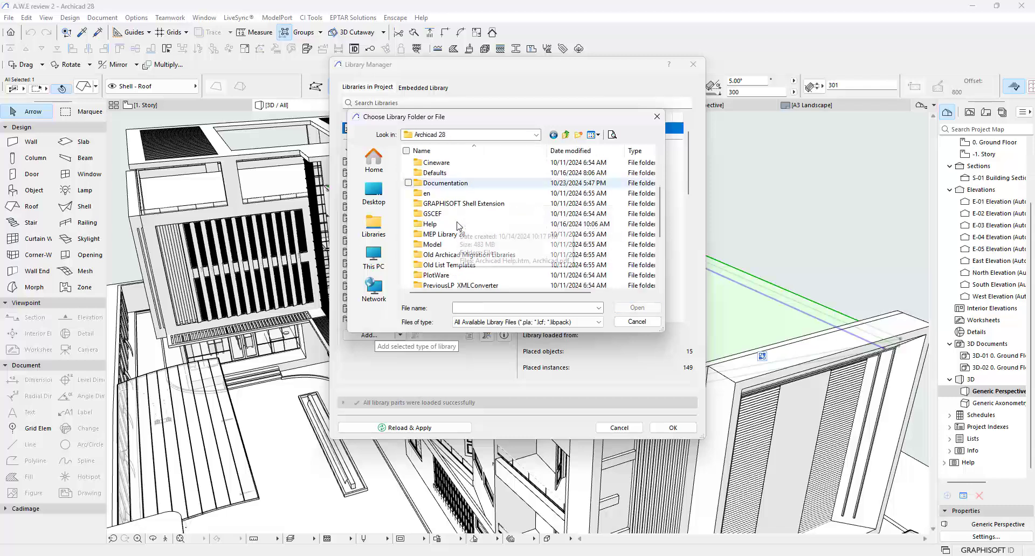
scroll(466, 218, up, 3)
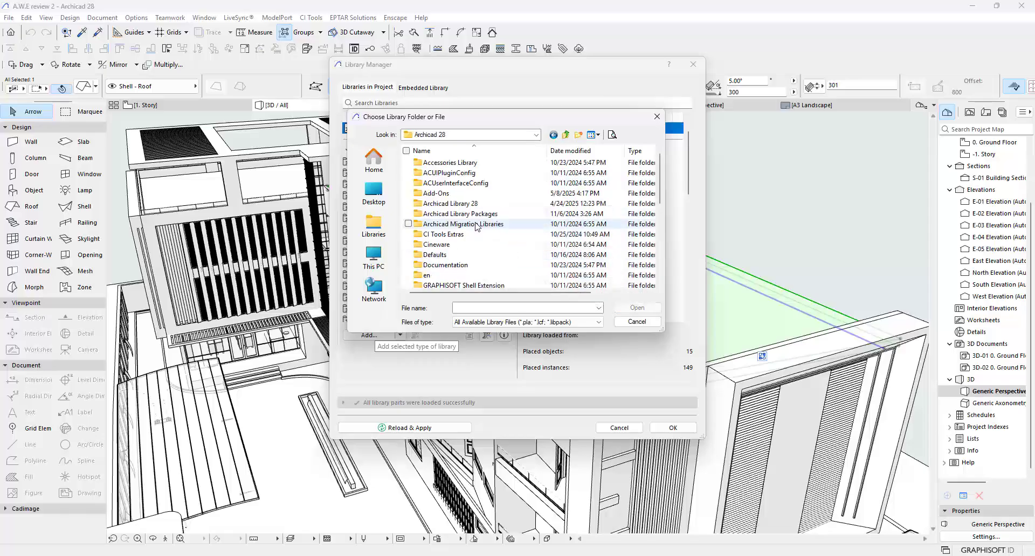
click(477, 215)
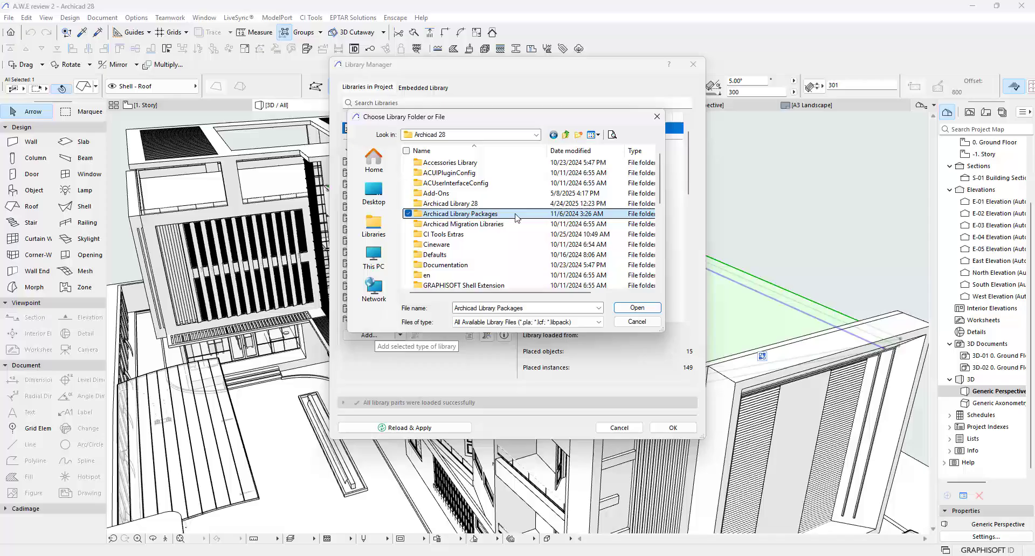
key(Return)
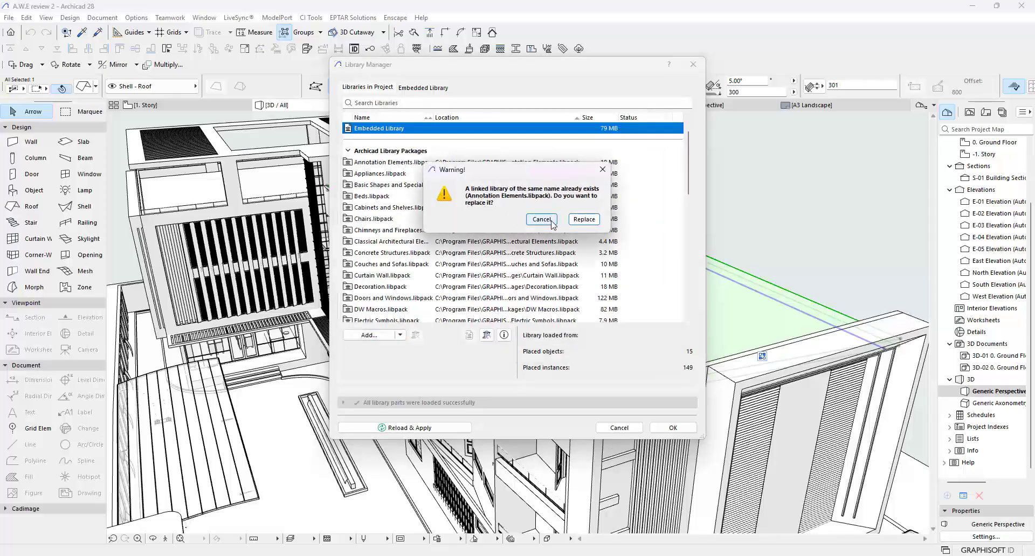
click(550, 222)
Step: Add the Ci Tools Coverings and Ci Tools Macros libpacks together
click(368, 335)
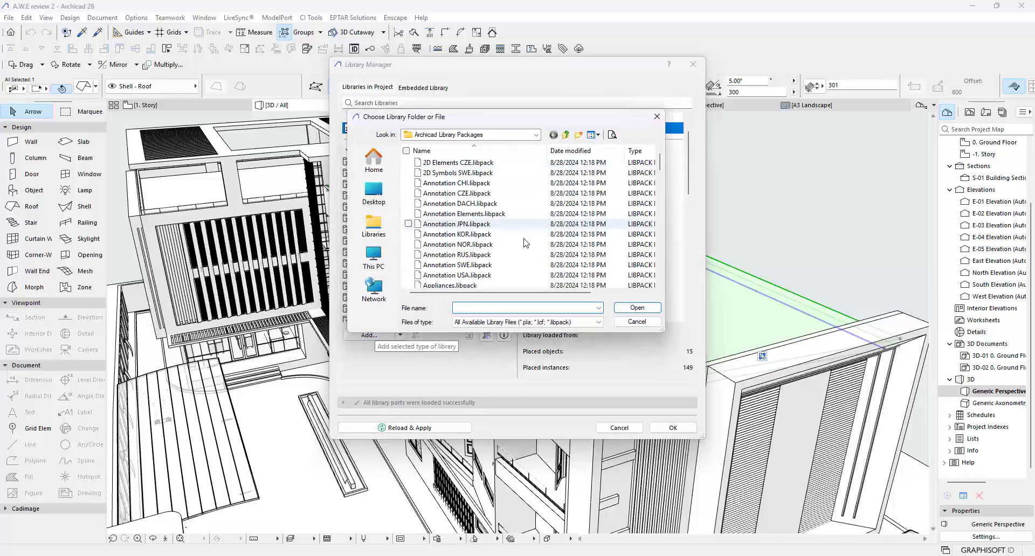
scroll(485, 226, down, 4)
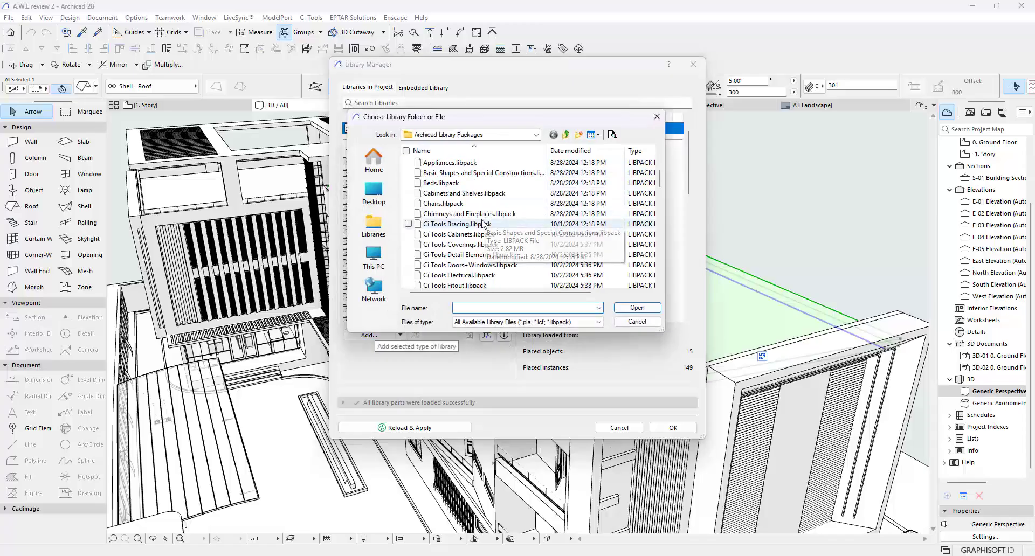
click(446, 245)
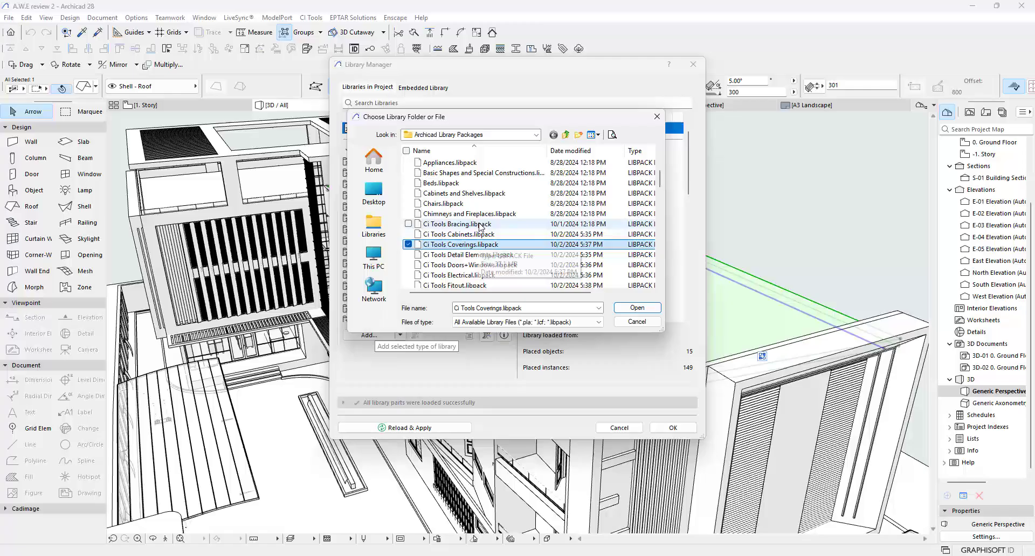
scroll(481, 221, down, 2)
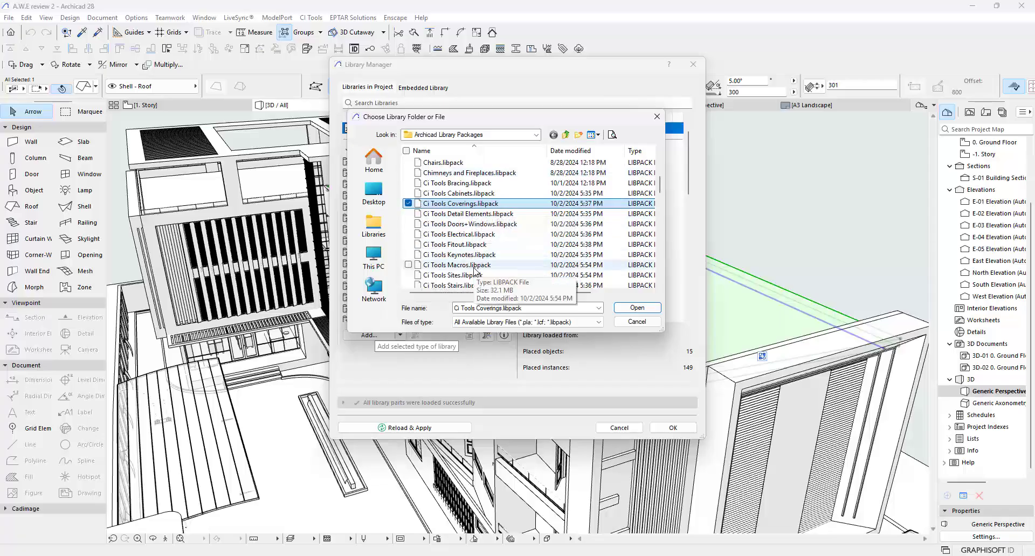
click(409, 265)
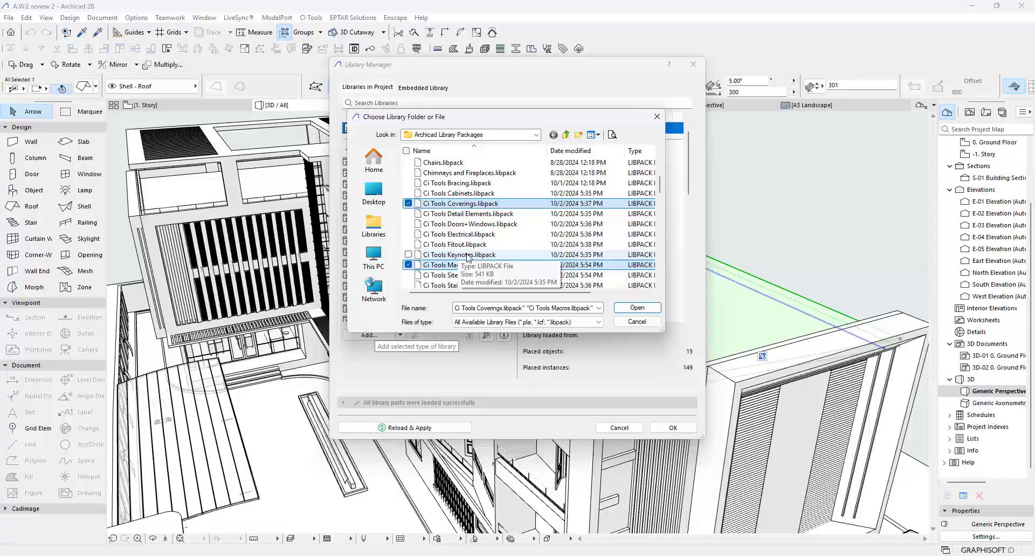
click(623, 308)
Step: Reload & Apply the libraries with both CI Tools packs, then confirm with OK
click(460, 431)
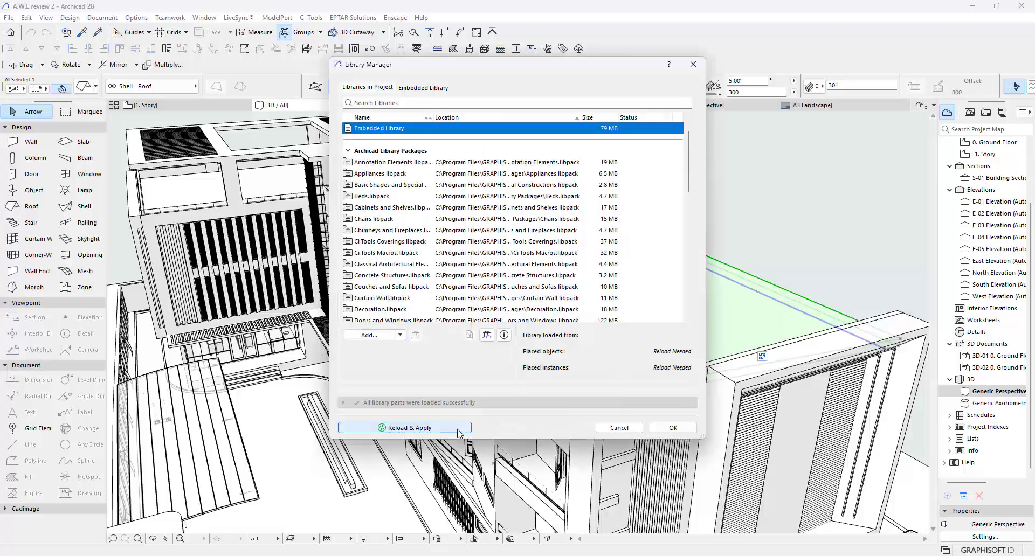
click(670, 427)
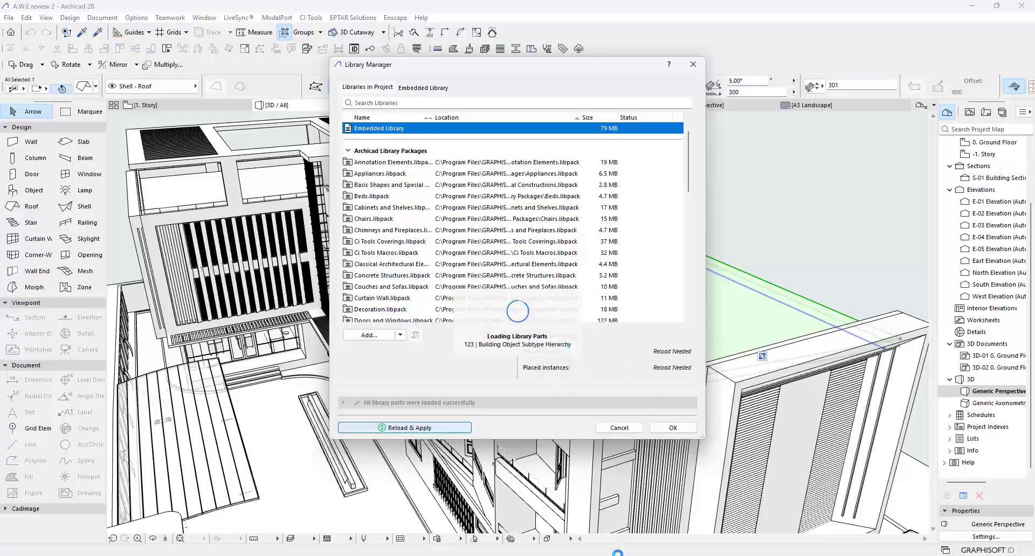
click(617, 555)
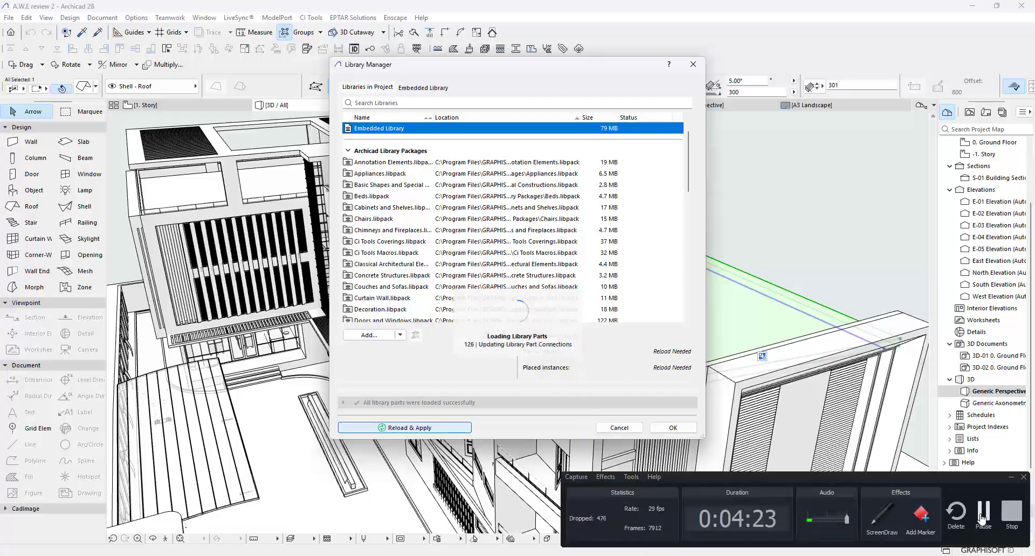
click(792, 437)
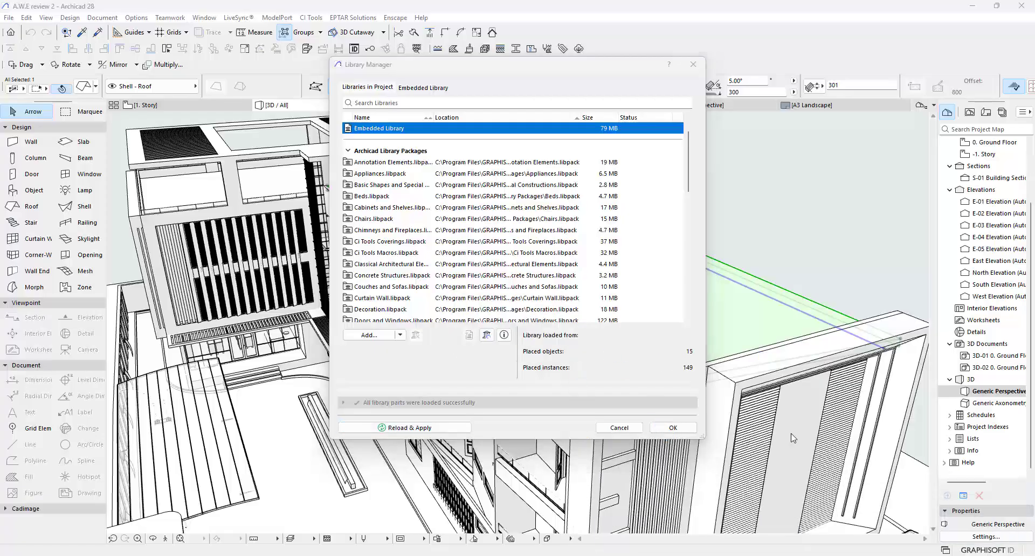
click(673, 429)
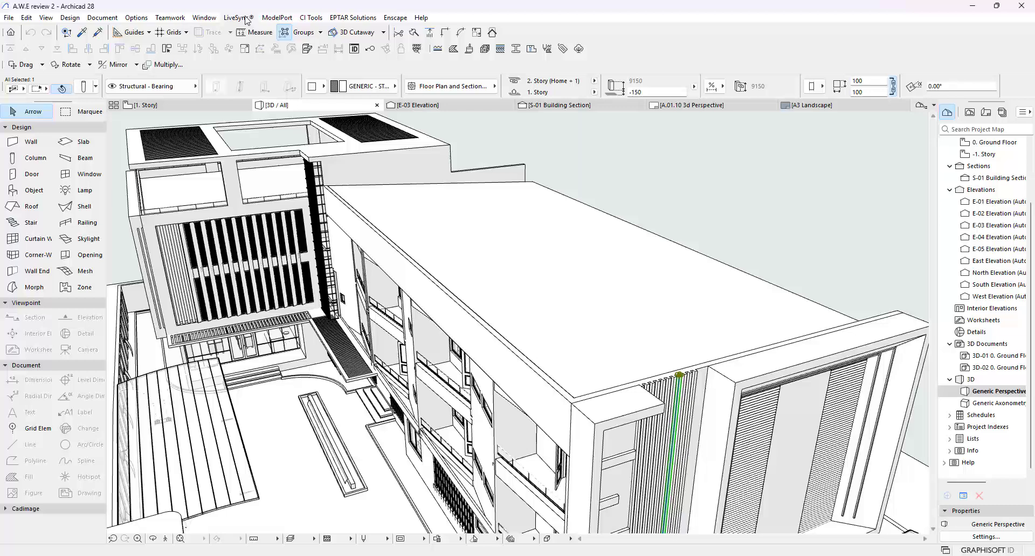
Step: Dismiss the no-roof warning, select the flat roof and run CI Tools > Coverings > Roof Coverings
click(316, 20)
mouse_move(328, 58)
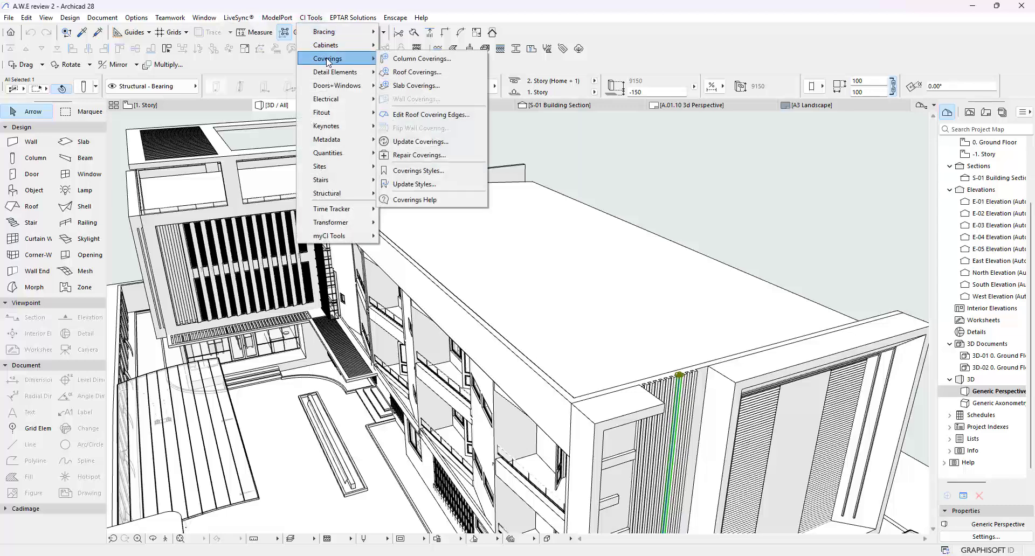
click(423, 73)
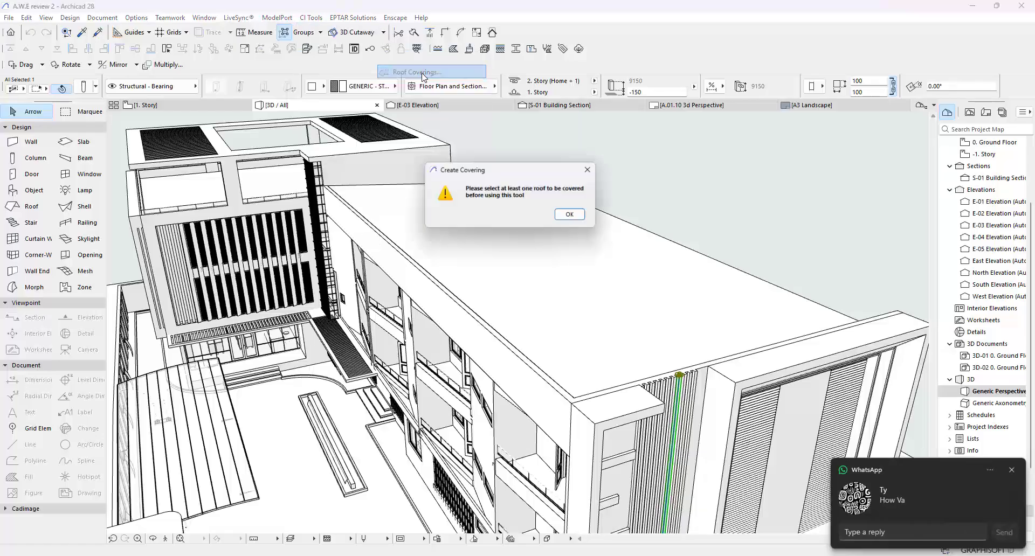
click(579, 220)
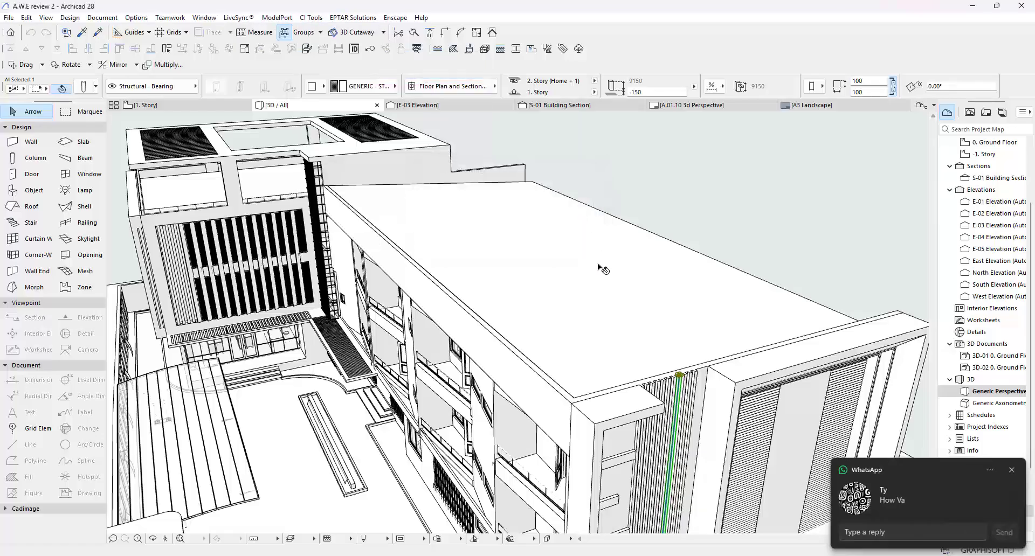
click(598, 268)
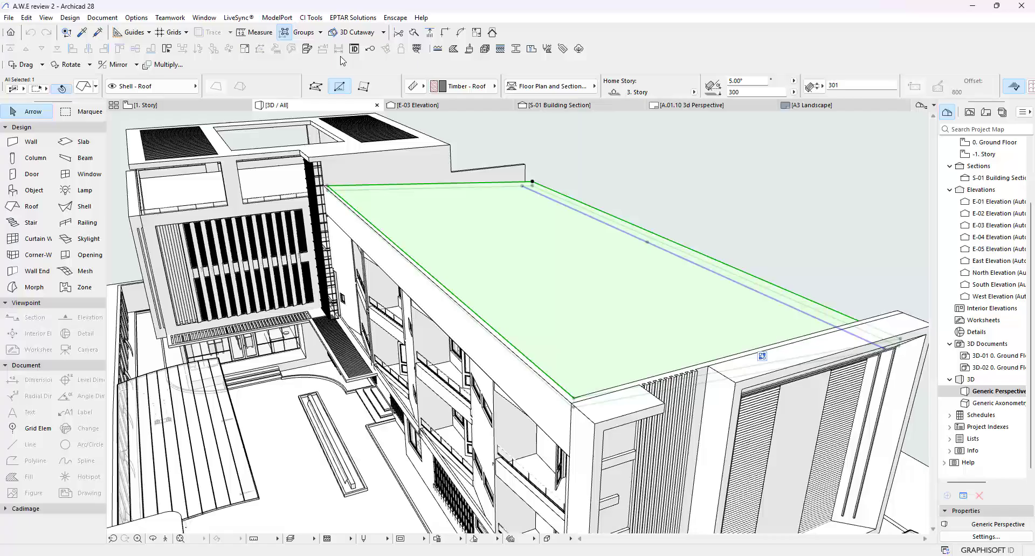
click(309, 20)
mouse_move(329, 60)
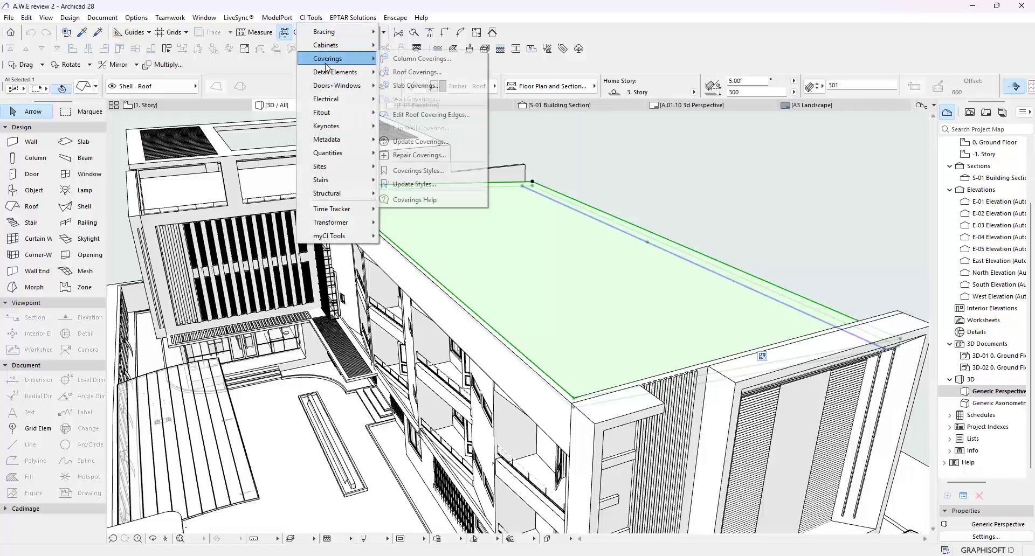
click(390, 73)
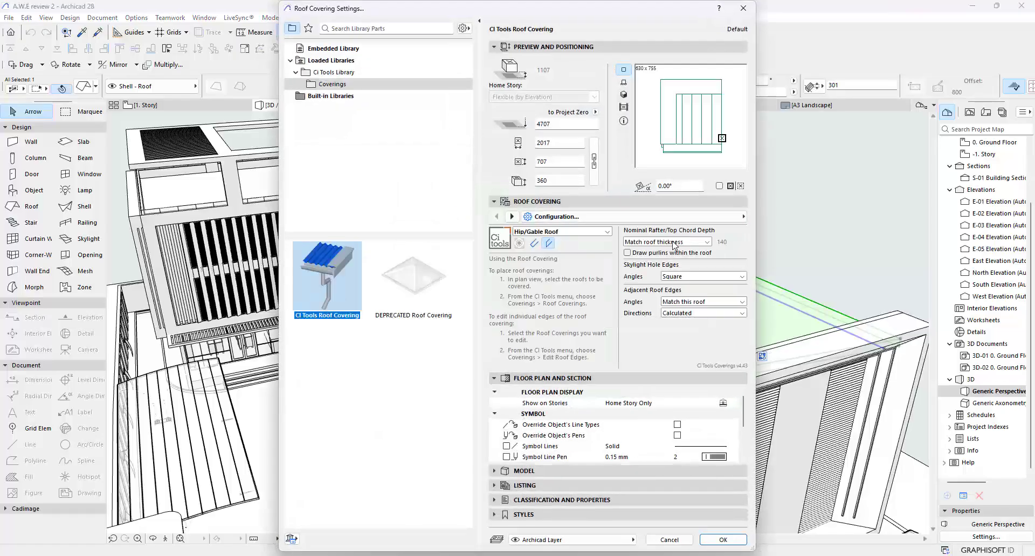
Step: On the Cladding page, change the profile to Ribbed Metal with a 3D preview
click(682, 222)
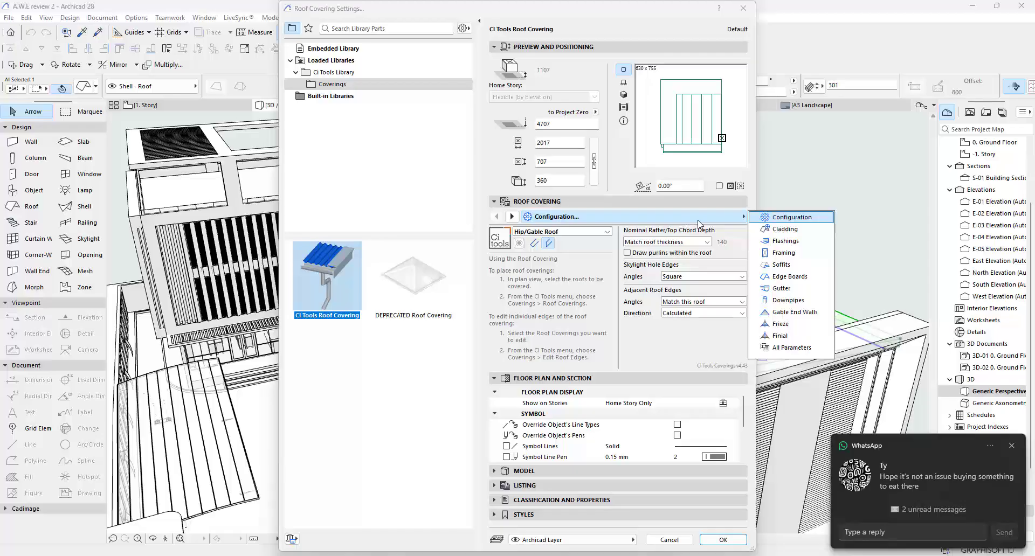
click(786, 231)
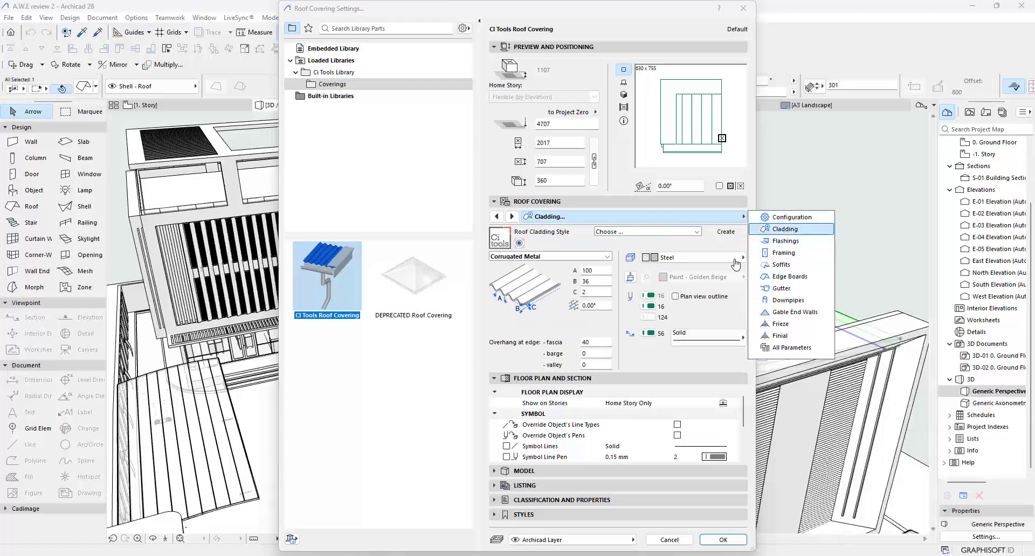
click(595, 258)
click(597, 257)
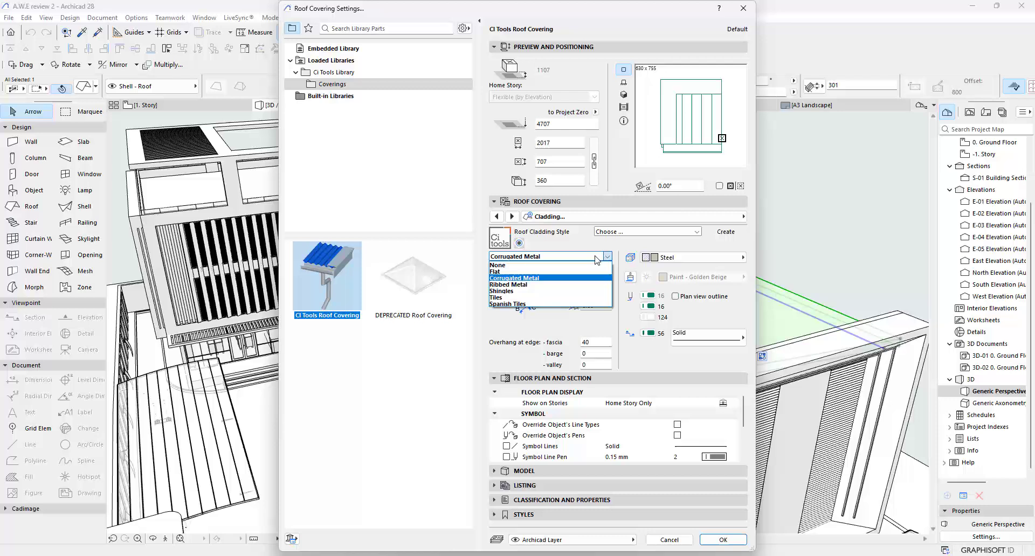
click(543, 287)
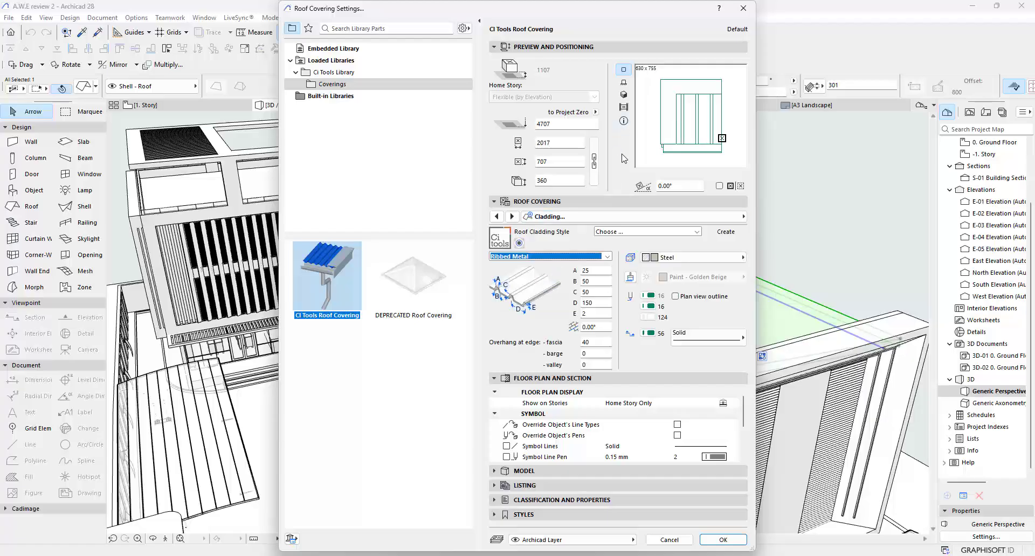
click(623, 95)
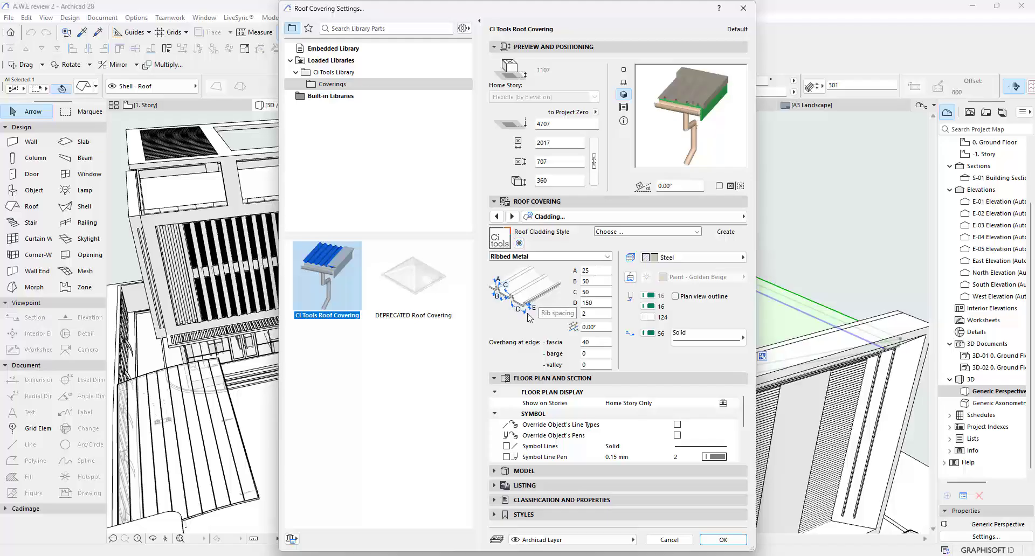
Step: Set the Ribbed Metal rib spacing D to 200 instead of 250
click(588, 302)
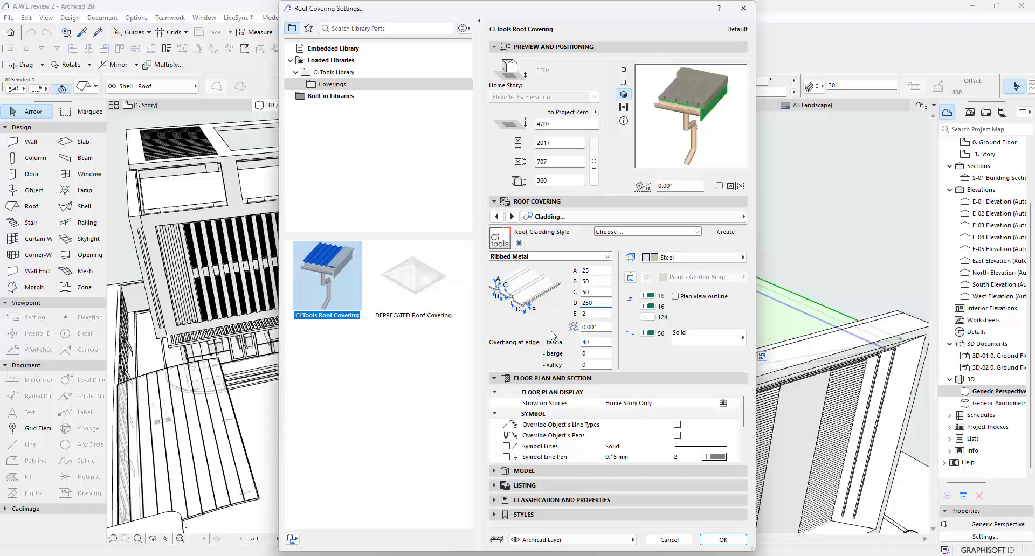
text(250)
key(Return)
text(200)
key(Return)
Step: Override the cladding surface with Paint - Anthracite, found by searching 'ant'
click(631, 277)
click(675, 277)
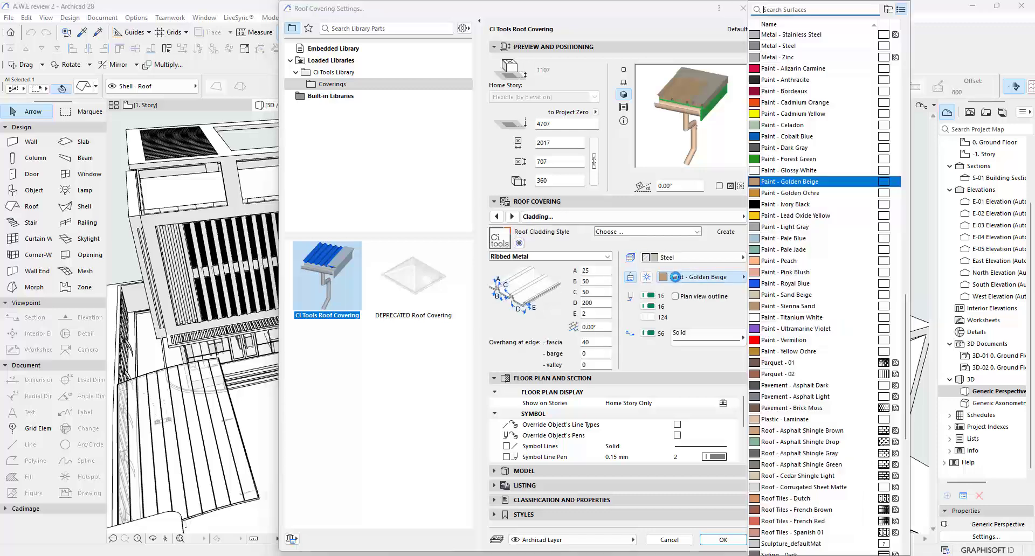
text(ant)
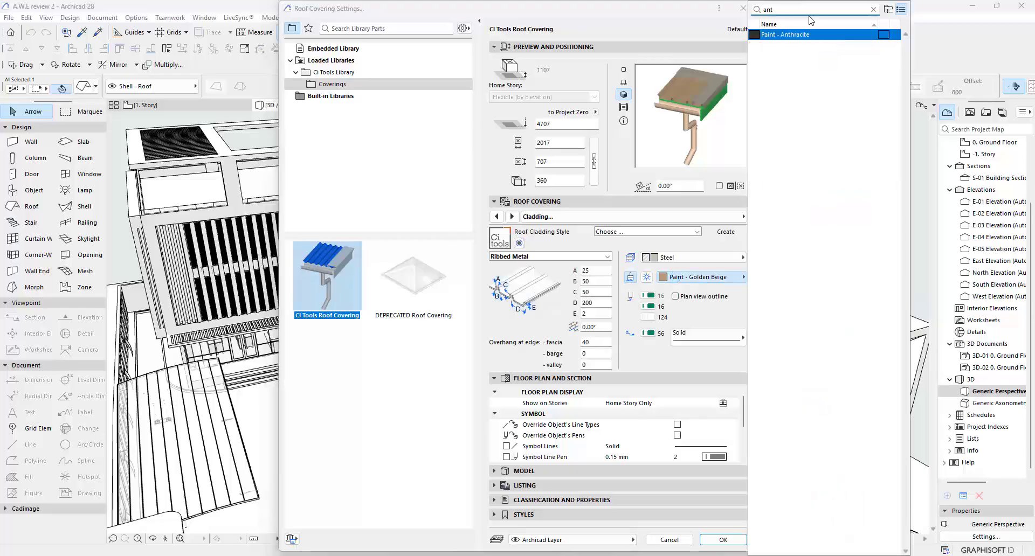
click(787, 34)
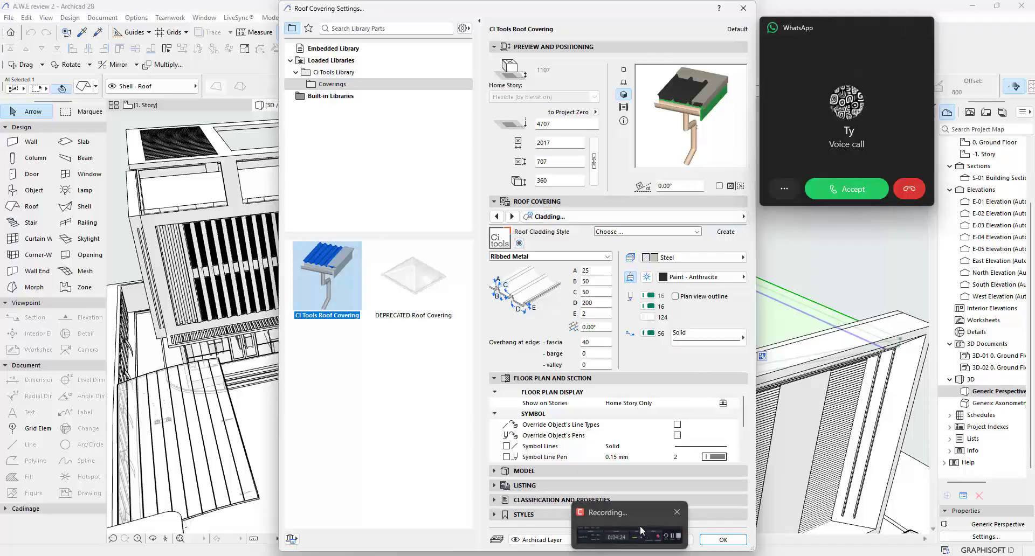
click(639, 526)
click(983, 512)
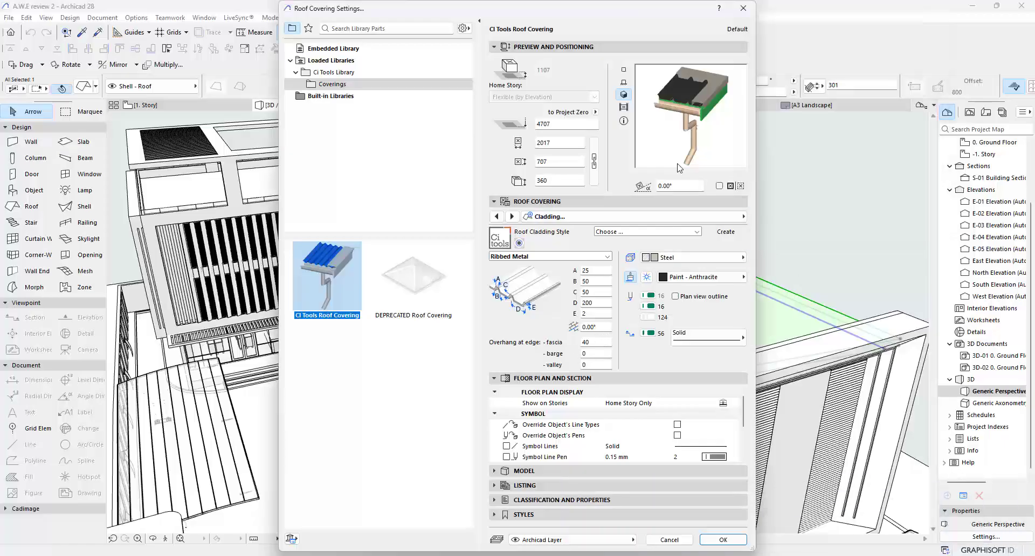
click(701, 217)
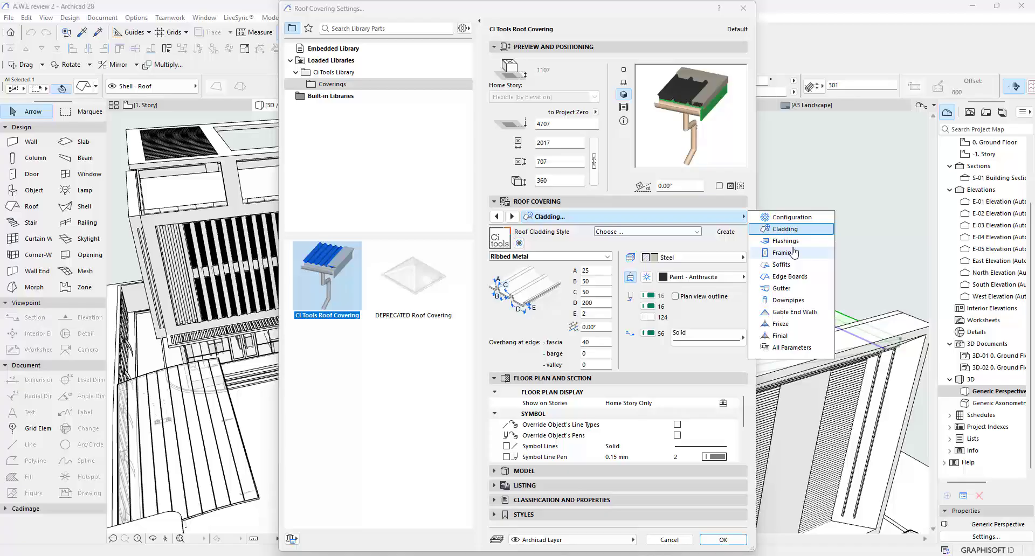
Step: Switch to the Flashings page and move the dialog aside to check the roof, then back
click(778, 243)
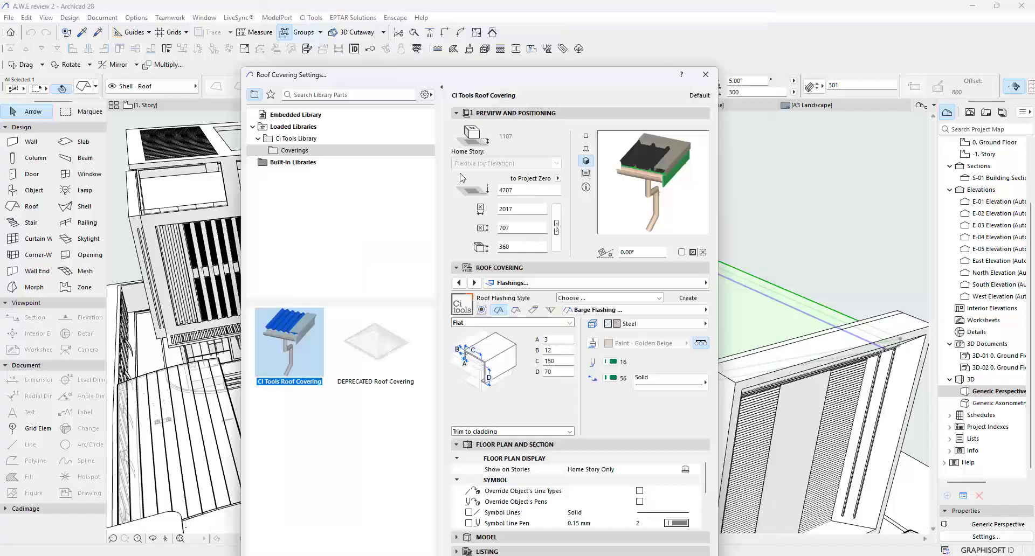
drag(550, 12, 262, 312)
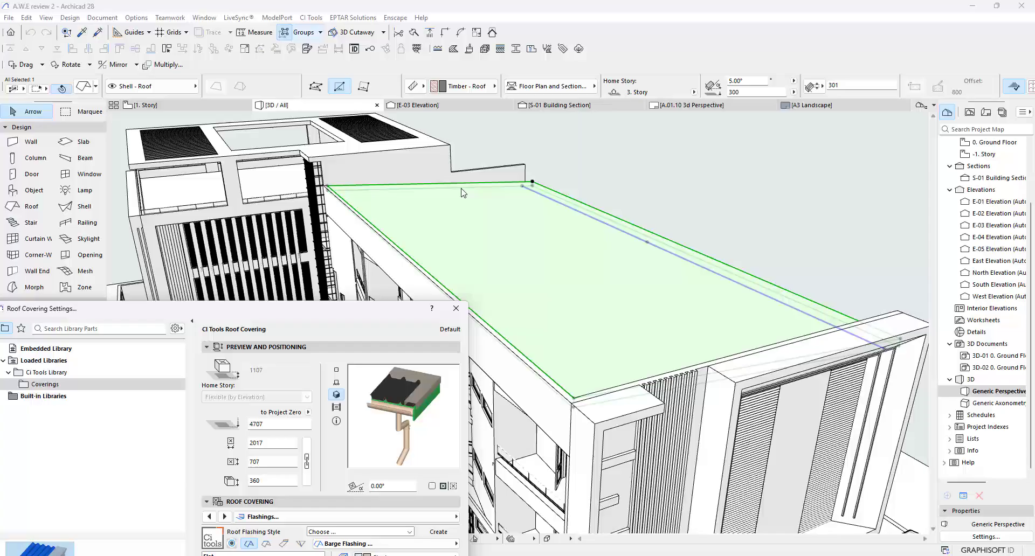
drag(295, 308, 440, 108)
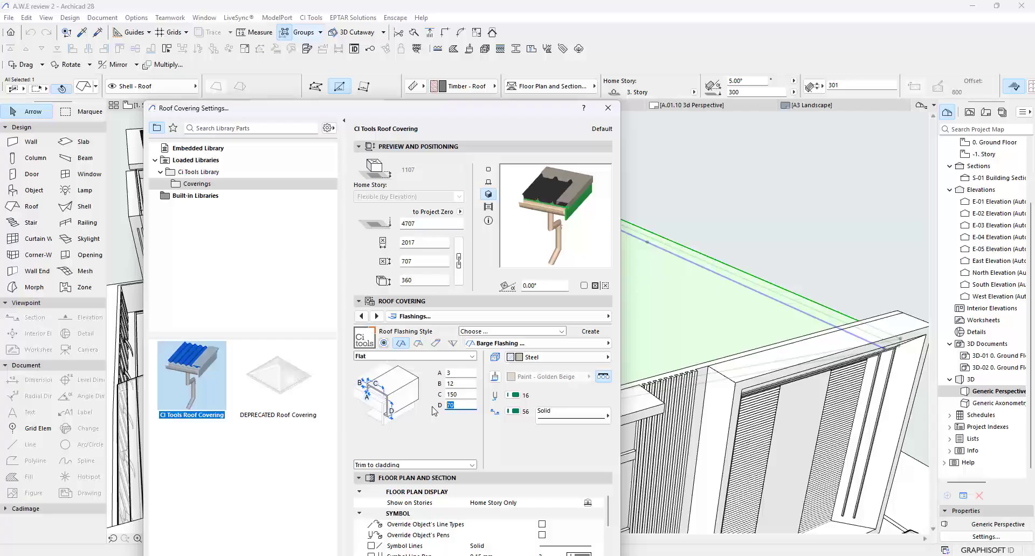
Step: Set the barge flashing's D dimension to 150, checking it in the 2D section preview
text(150)
key(Return)
click(488, 184)
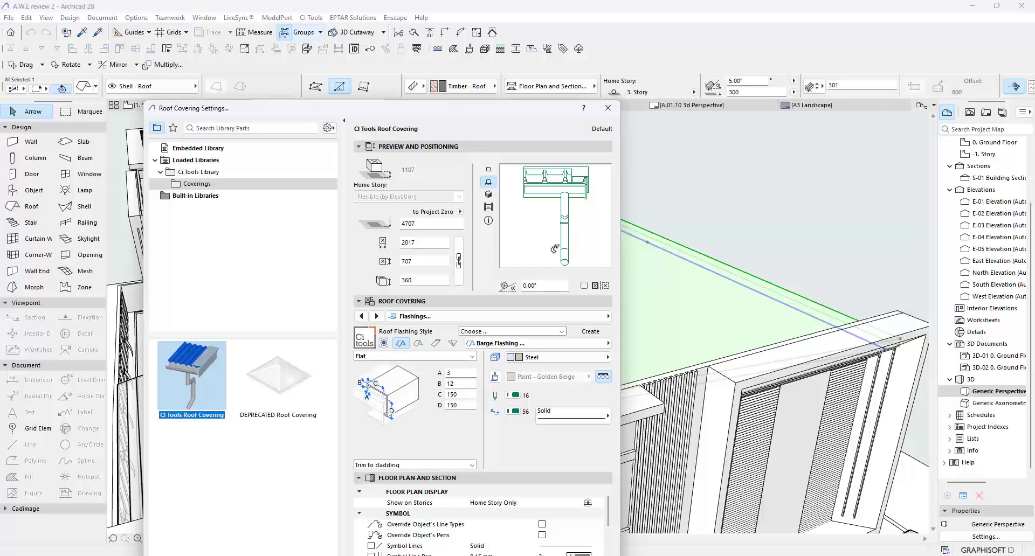
click(488, 195)
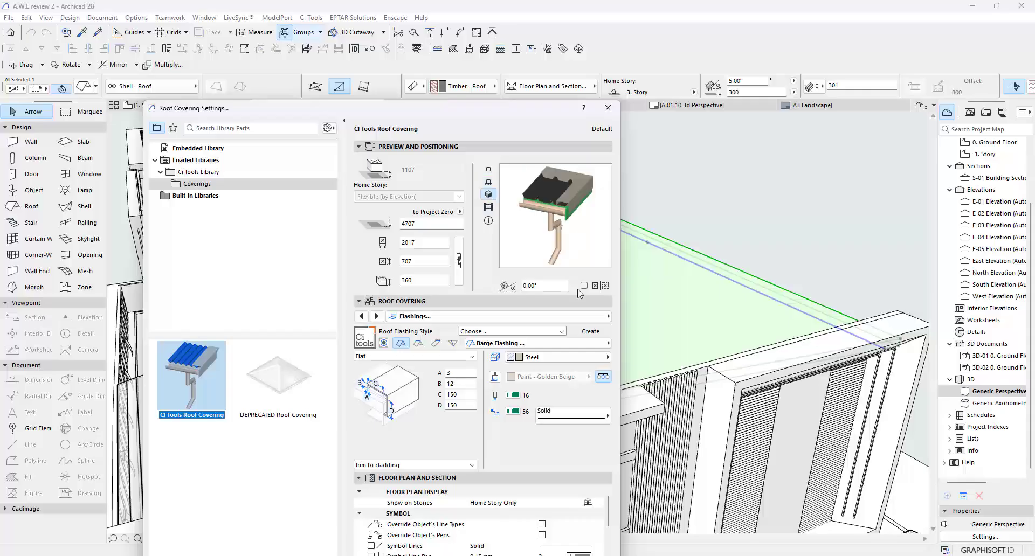
Step: Paint the barge flashing Paint - Anthracite, then switch the flashing style to Apron Flashing
click(495, 377)
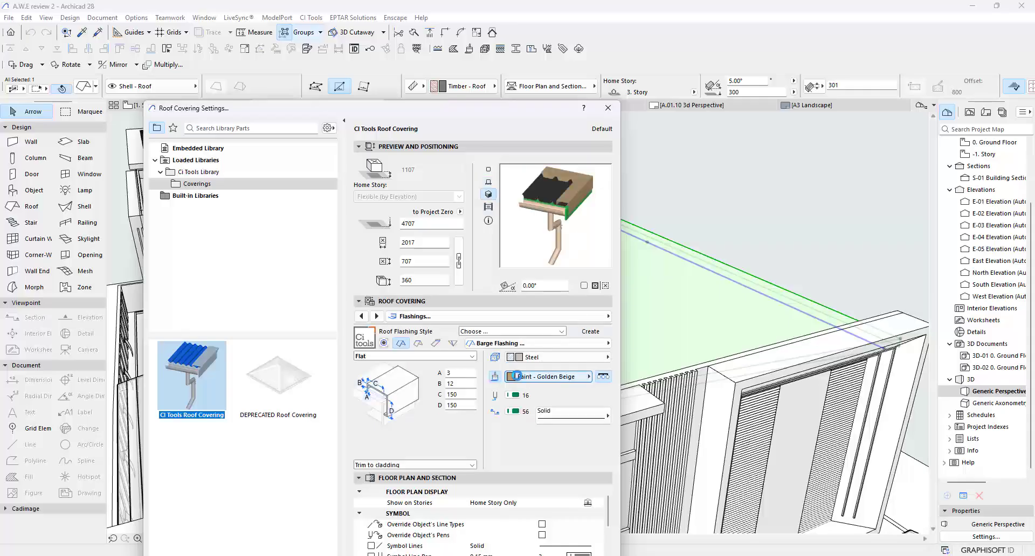
click(549, 377)
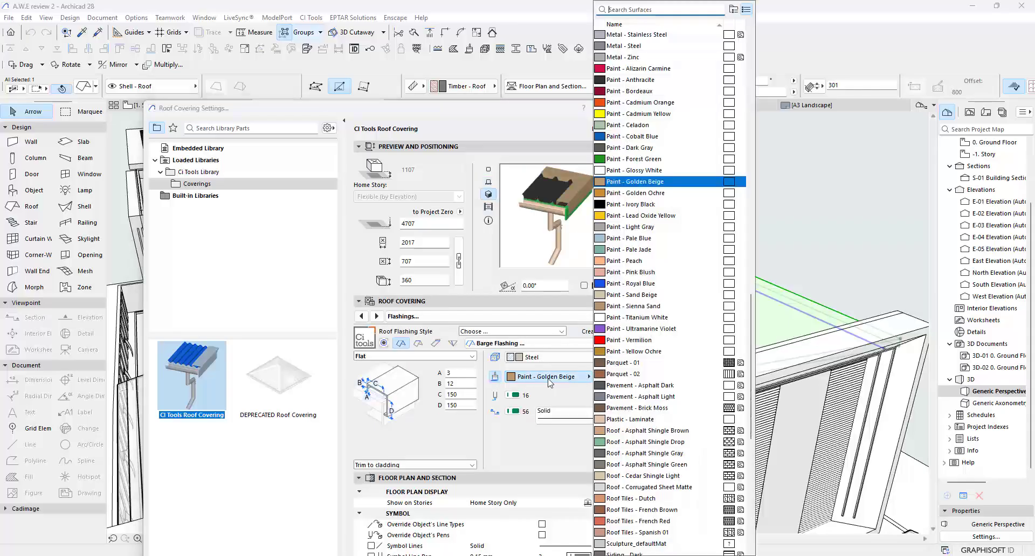
click(644, 81)
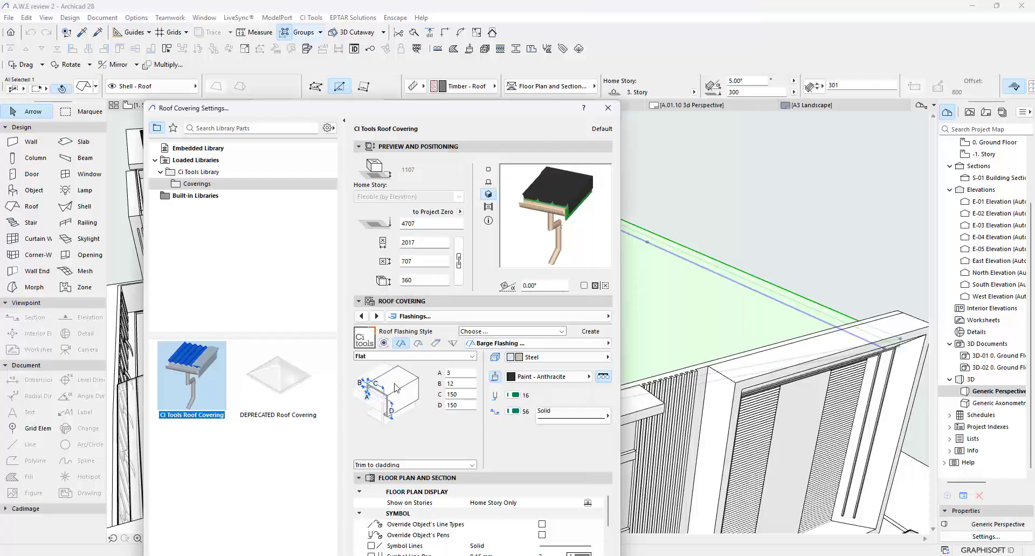
click(436, 344)
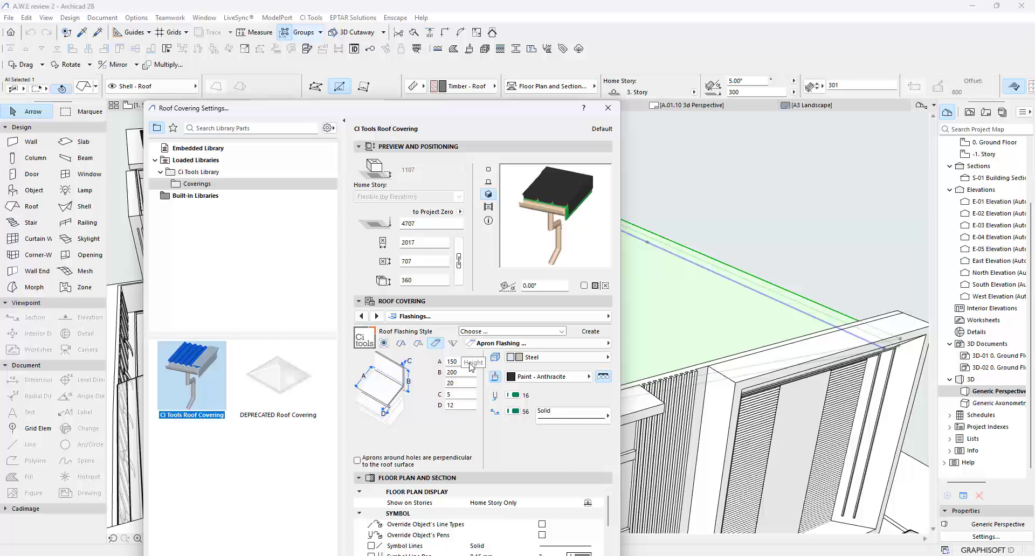
click(569, 318)
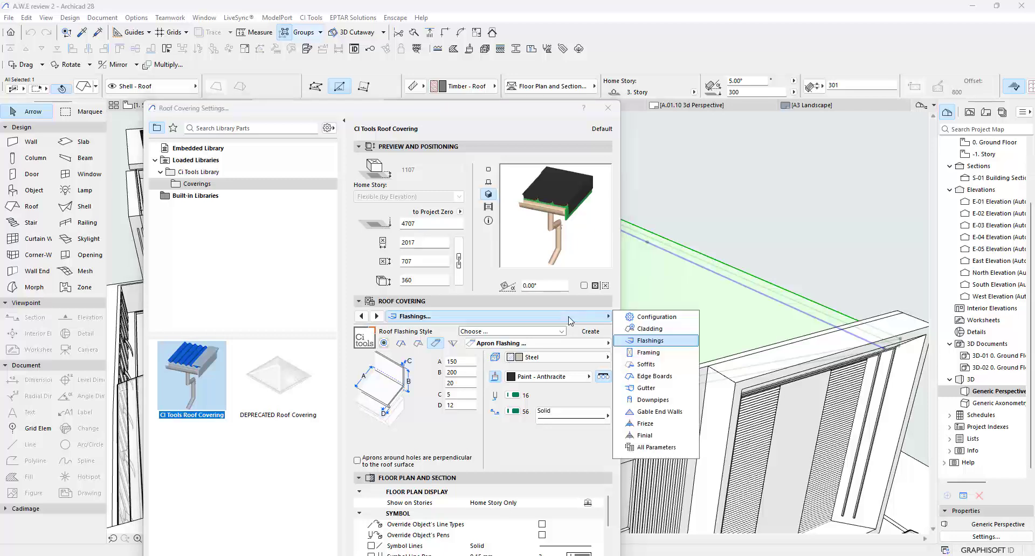
Step: Set the timber framing members' A and B dimensions to 75 by 75
click(649, 353)
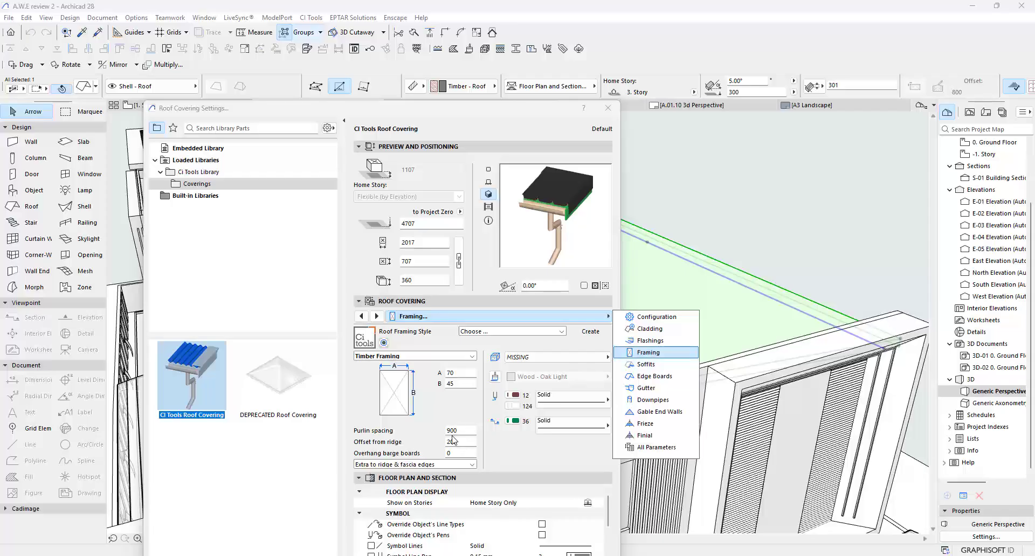
click(367, 440)
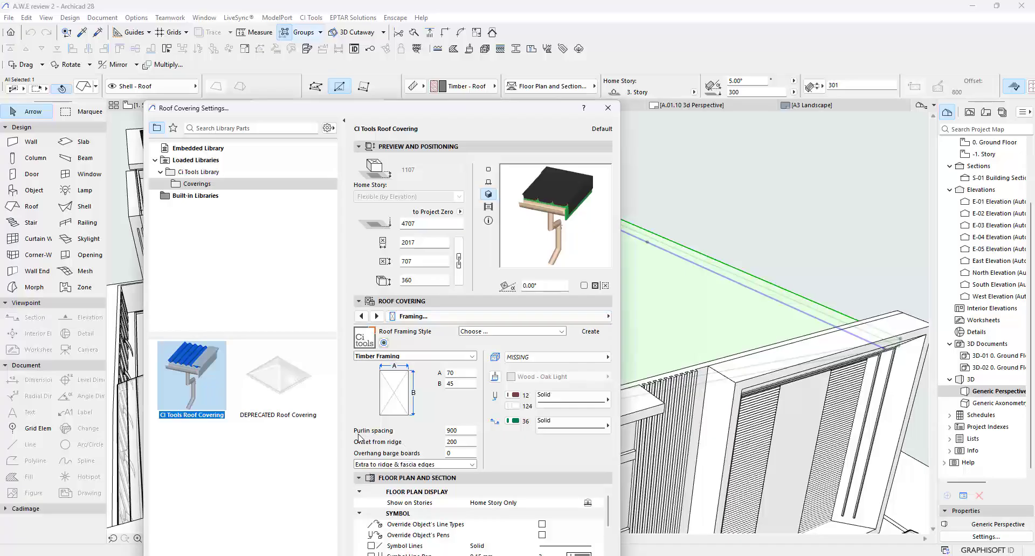
drag(345, 421, 481, 444)
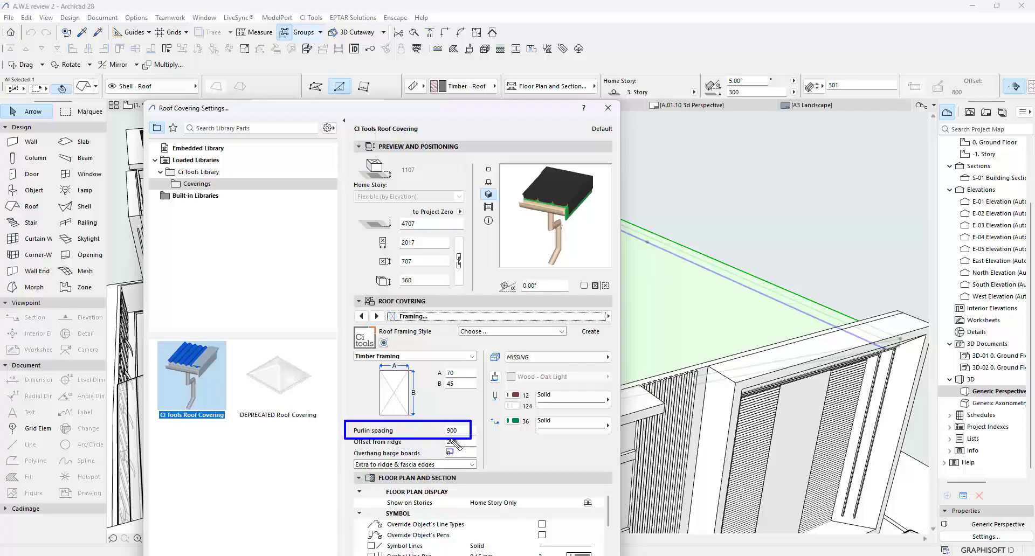
key(Escape)
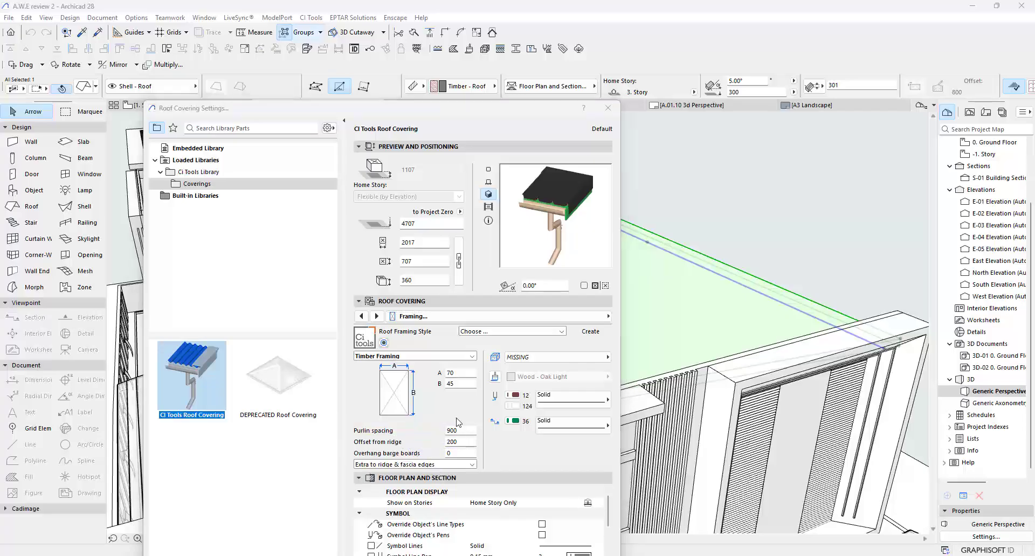
click(439, 372)
text(5)
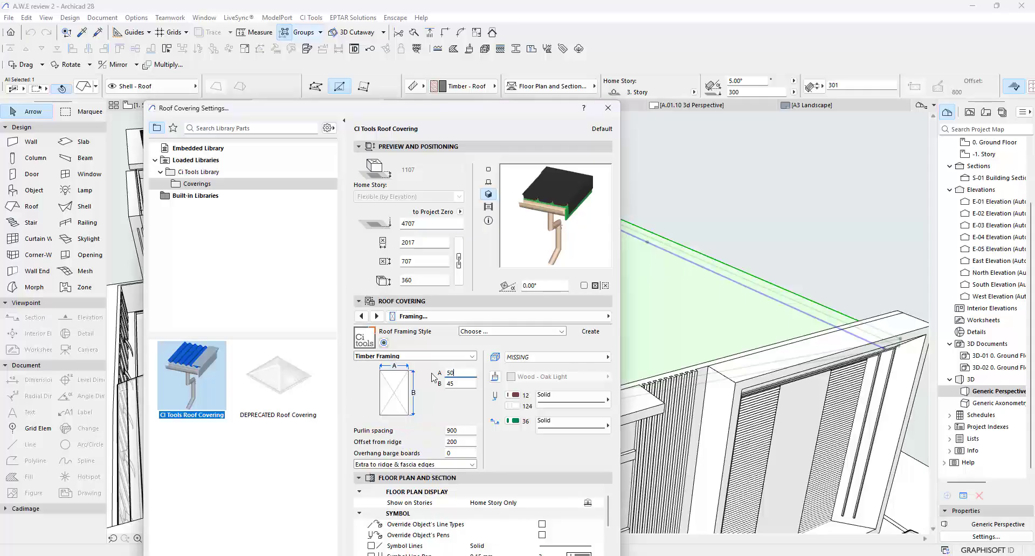
key(Tab)
text(7)
key(Tab)
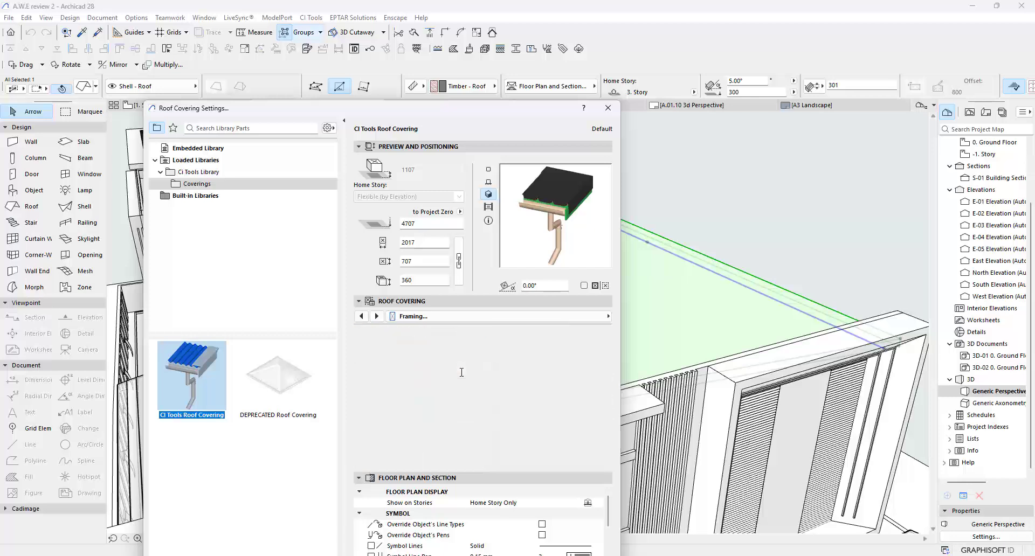
text(7)
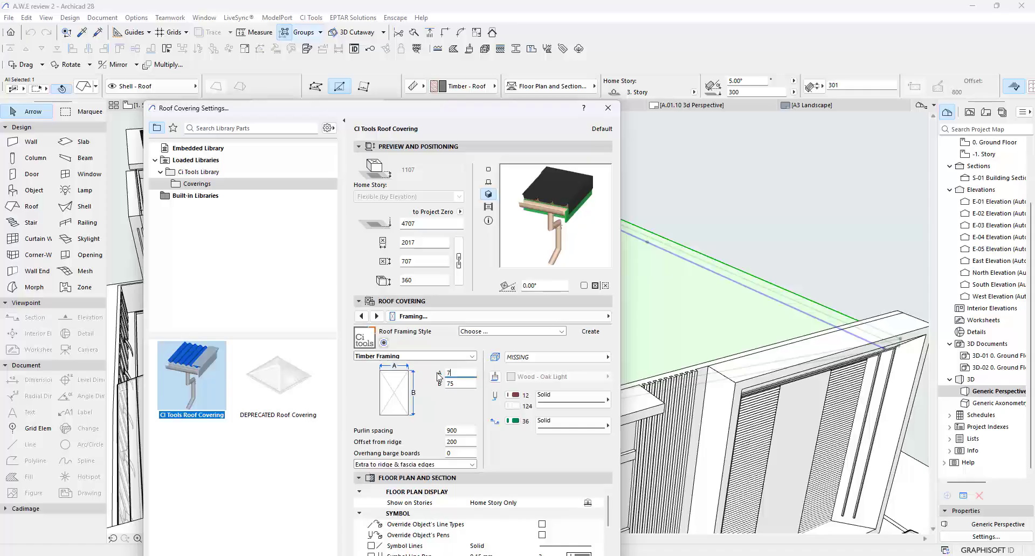
text(5)
key(Return)
Step: Turn on the framing surface override, keeping Wood - Oak Light
click(540, 320)
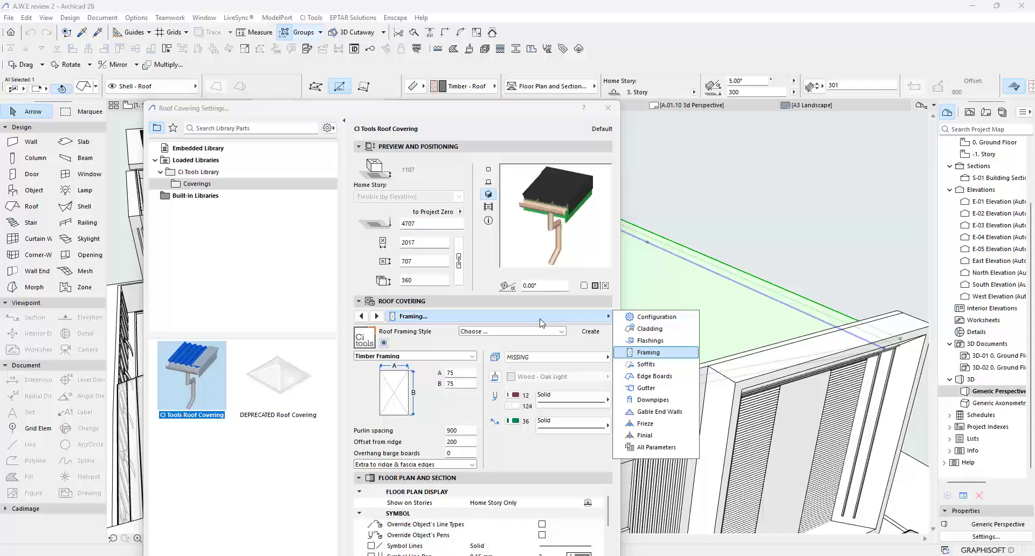
click(495, 377)
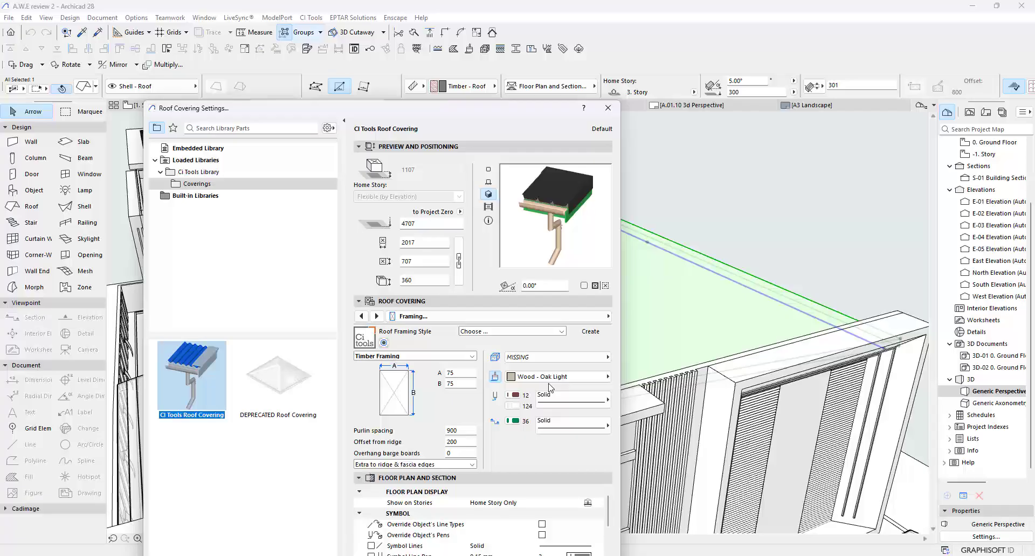
click(551, 379)
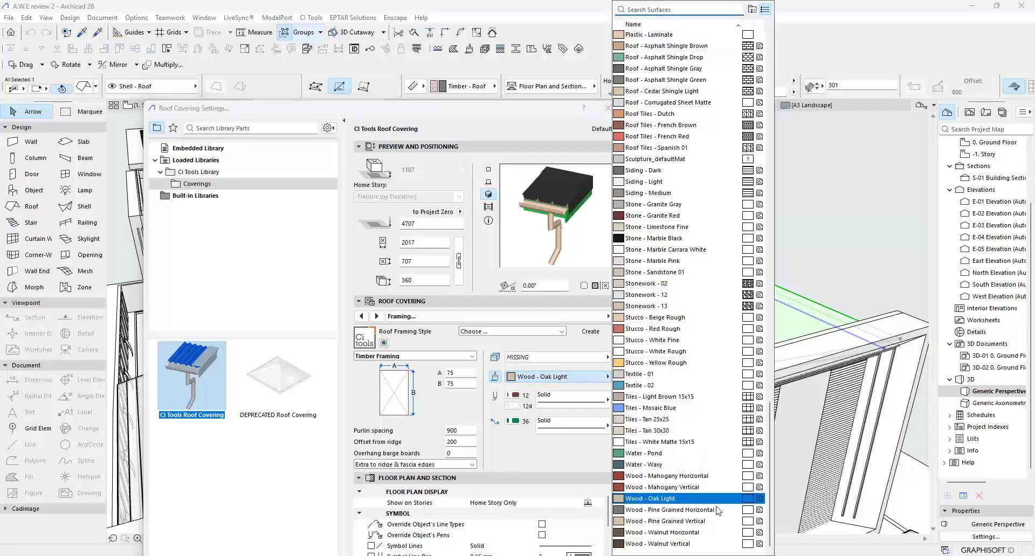
click(582, 313)
click(585, 316)
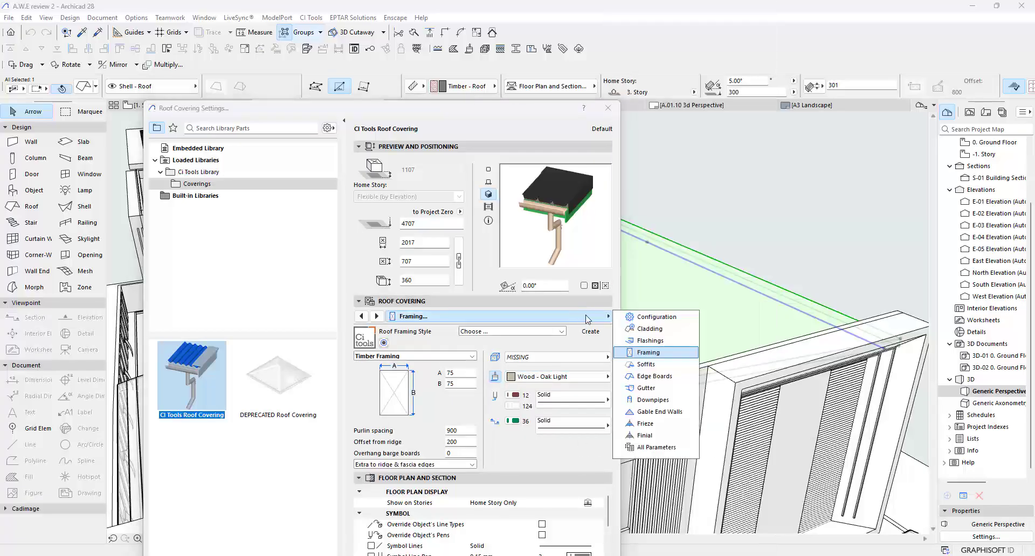
Step: Set the Fascia and Barge soffit styles to No Soffit
click(651, 366)
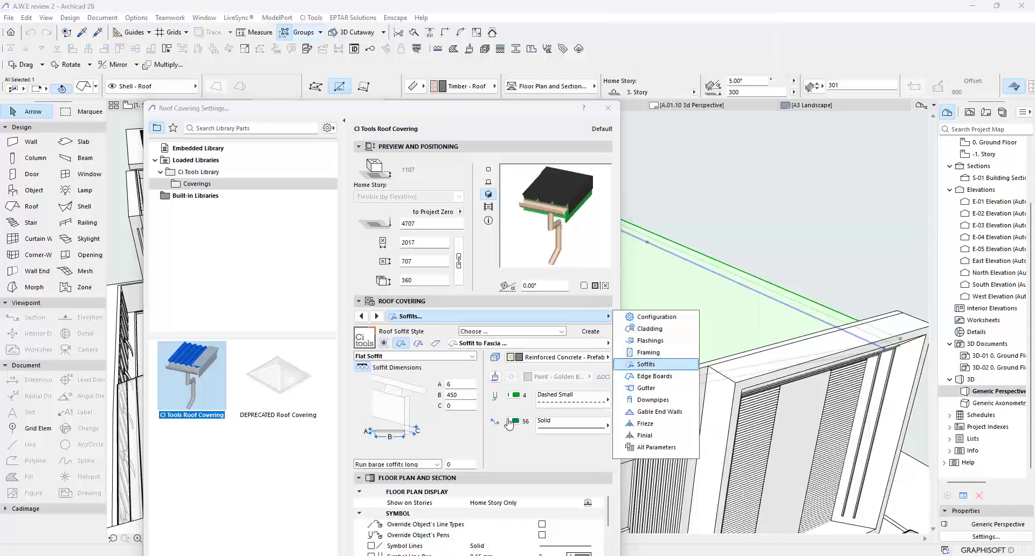
click(509, 434)
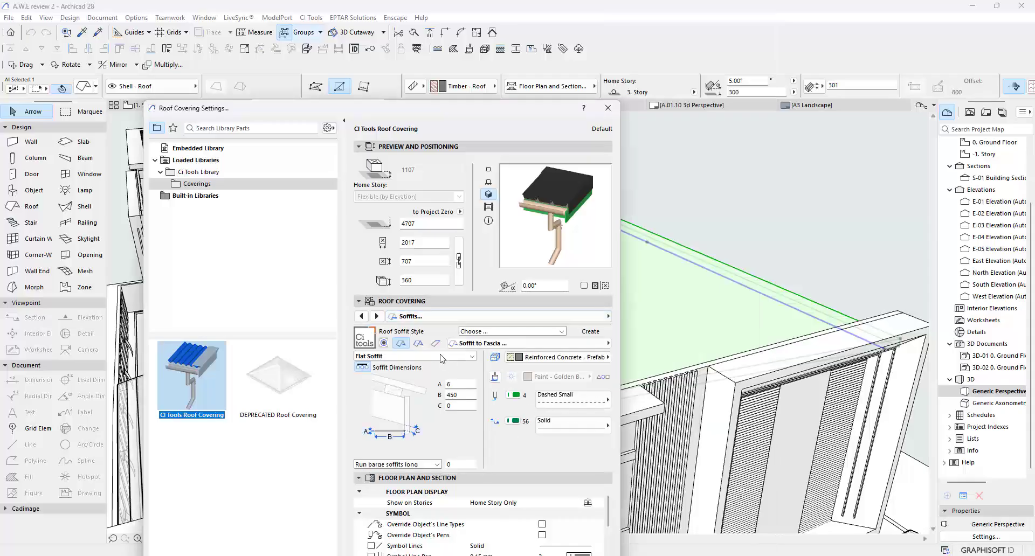
click(411, 356)
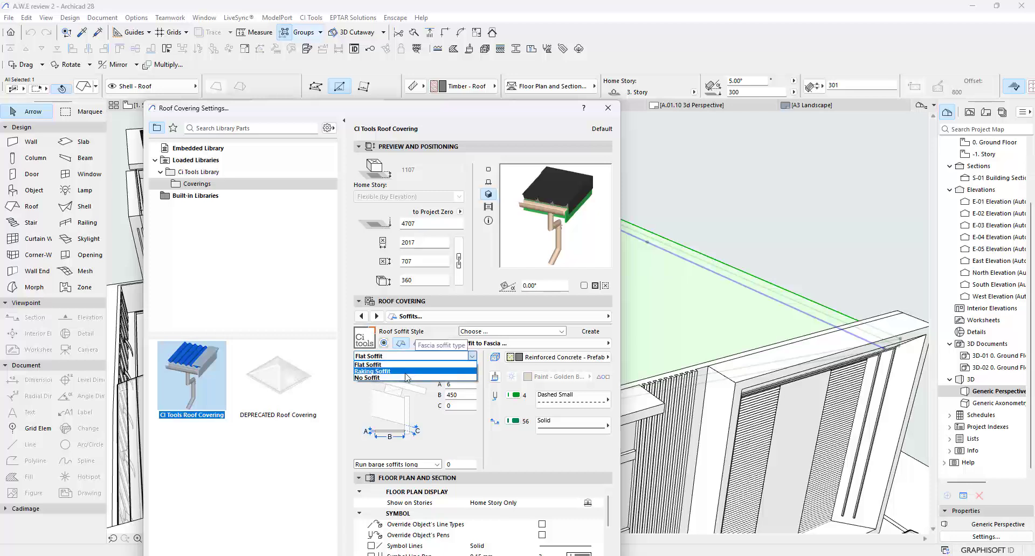
click(414, 343)
click(415, 343)
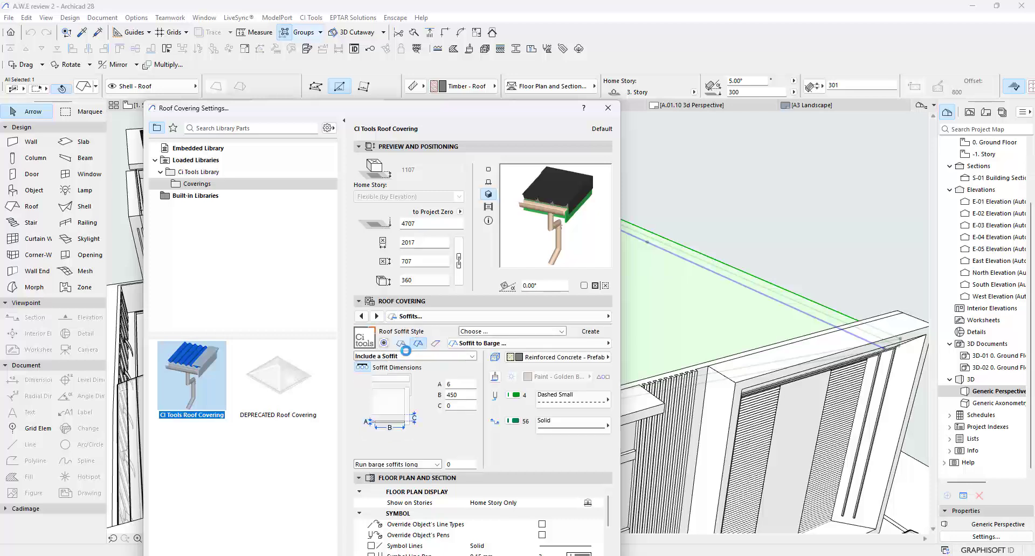
click(408, 358)
click(408, 364)
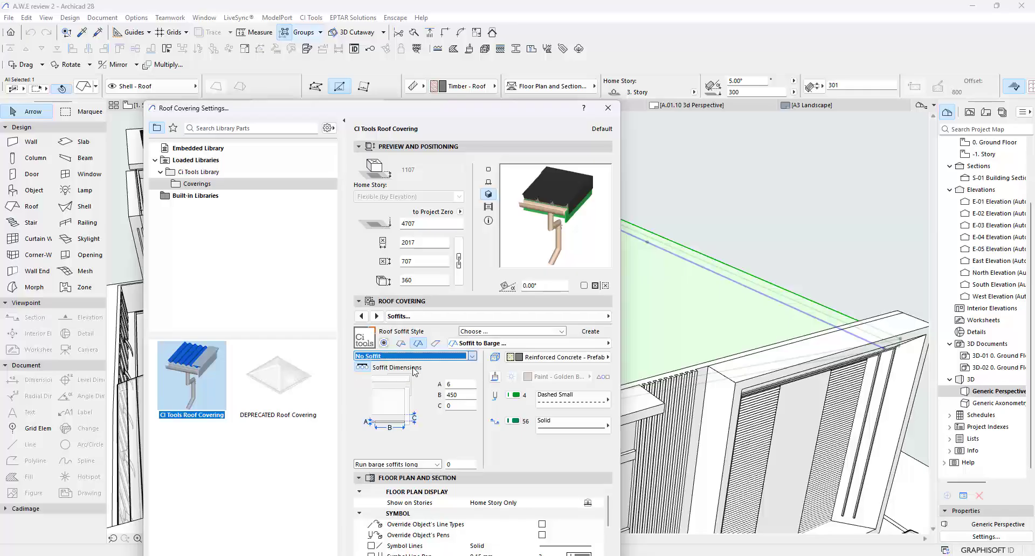
Step: Enter 0 for the ridge soffit's A and B dimensions
click(436, 343)
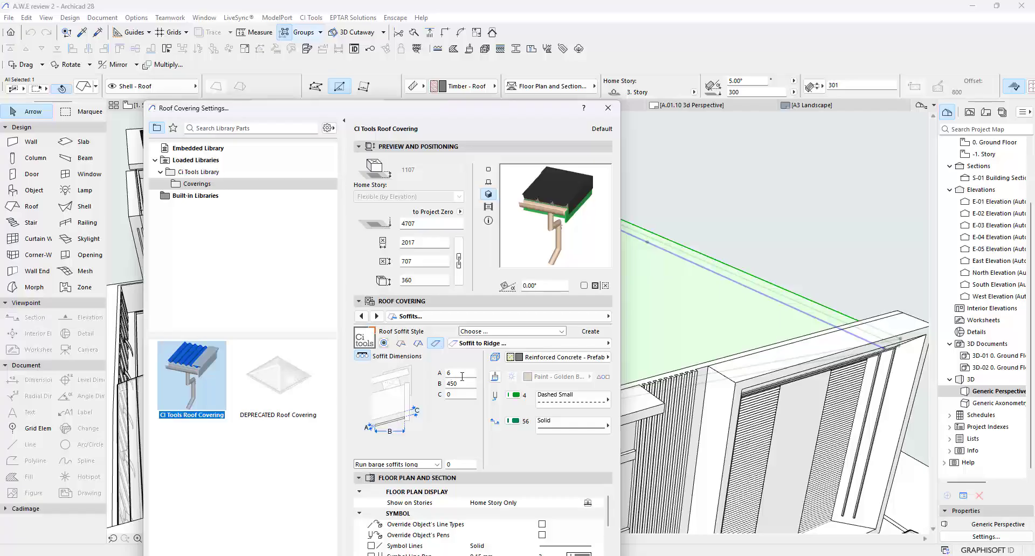
text(0)
key(Tab)
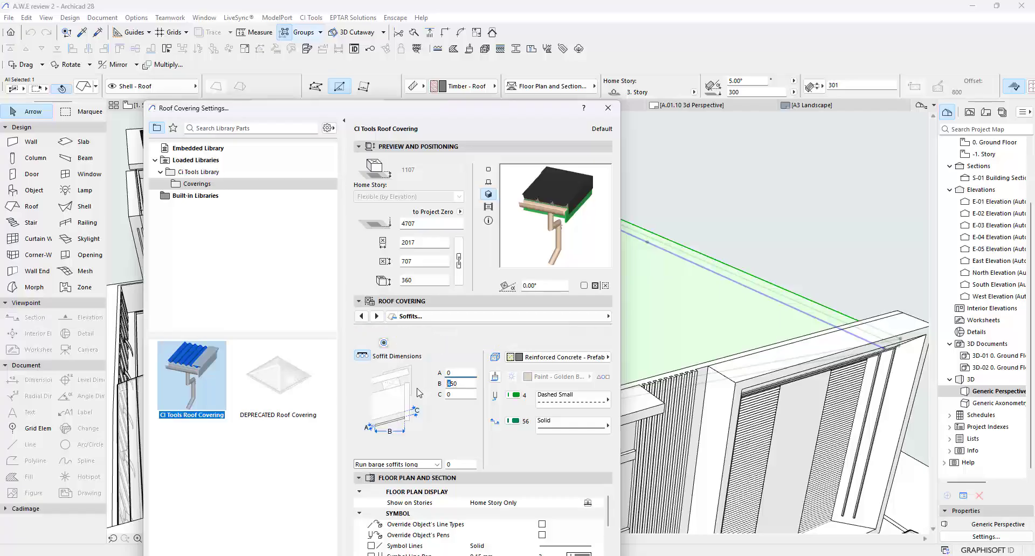
text(0)
key(Return)
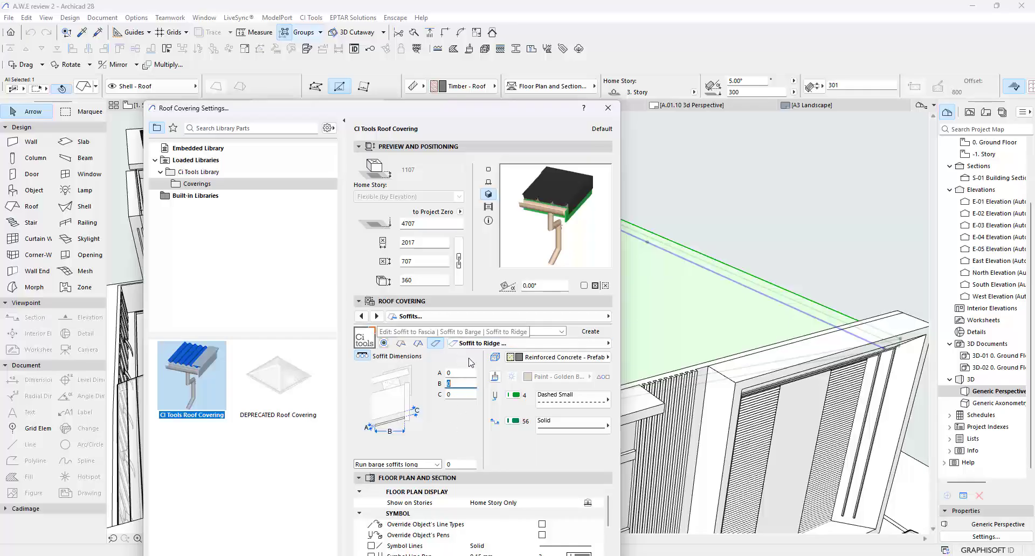
Step: Set the Fascia Board on the Edge Boards page to No Edge Boards
click(543, 318)
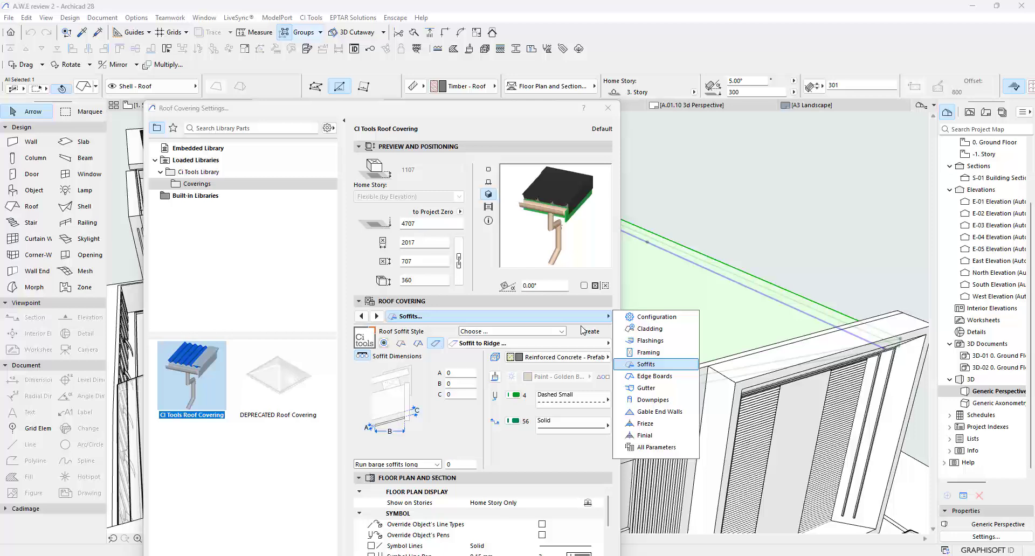
click(655, 378)
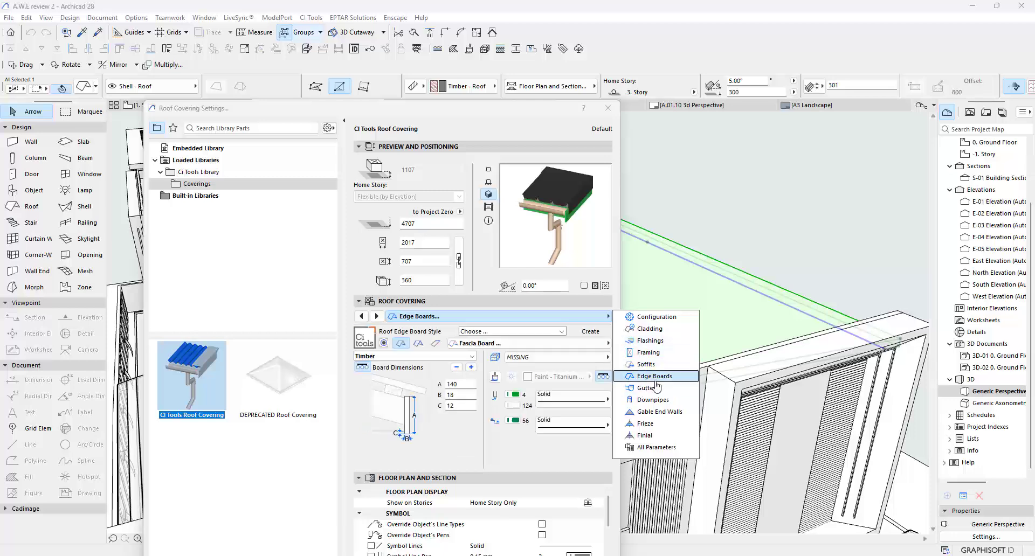
click(415, 366)
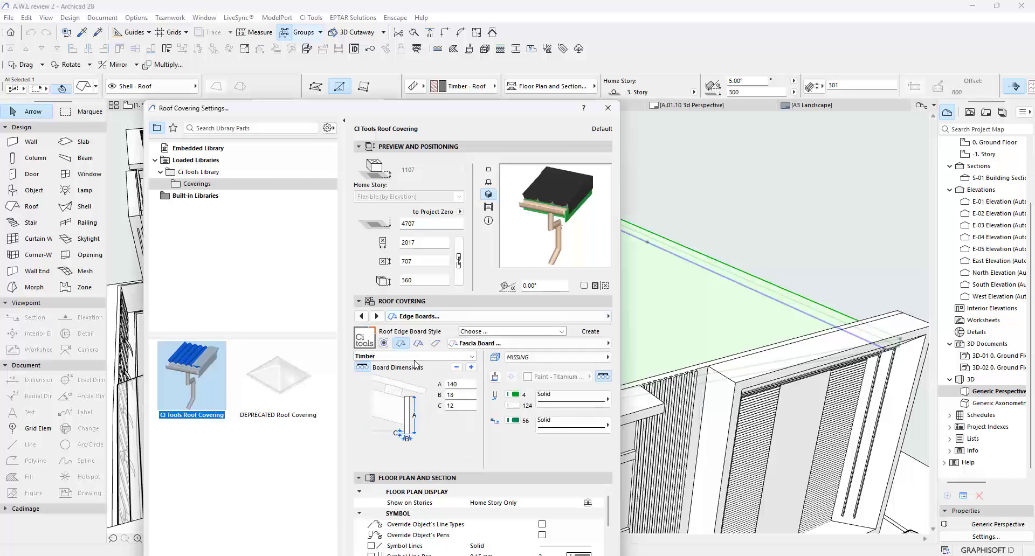
click(415, 356)
click(417, 369)
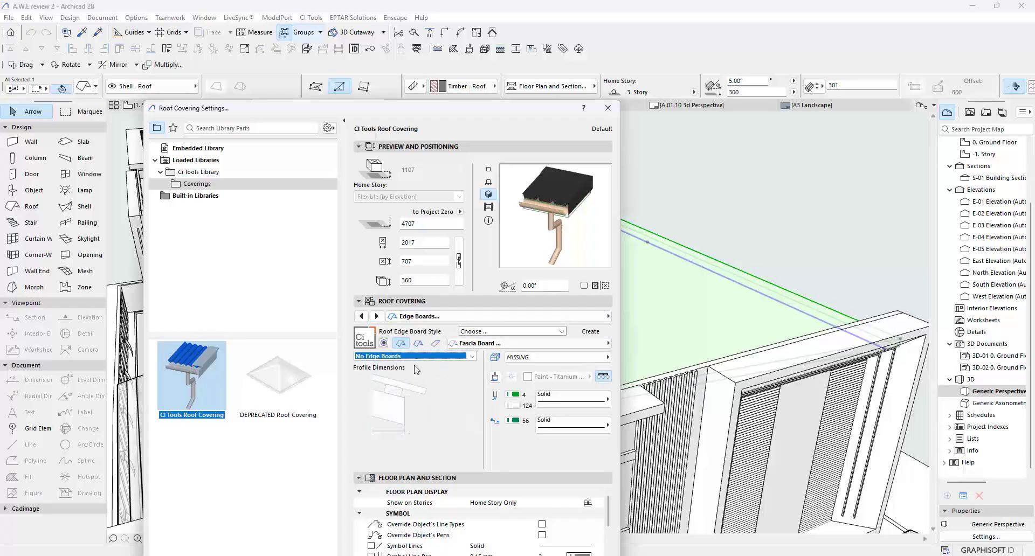
click(435, 343)
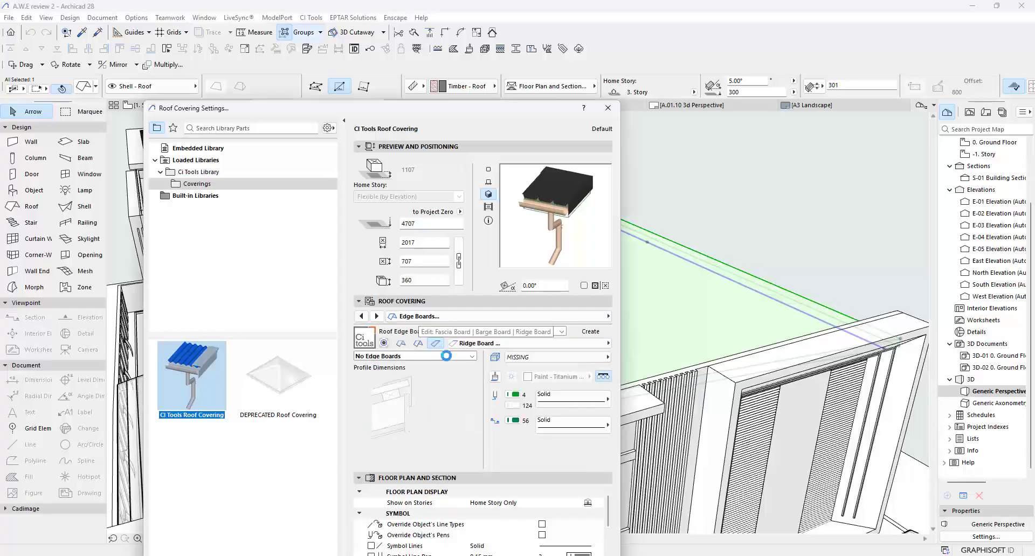
Step: Make the gutter a Quarter Round profile with a Paint - Anthracite surface
click(599, 316)
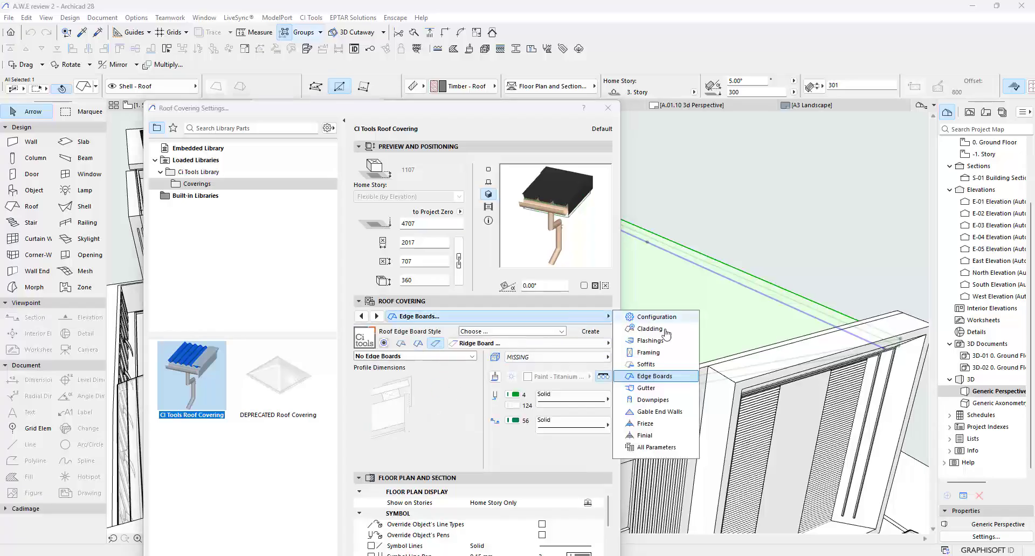
click(668, 388)
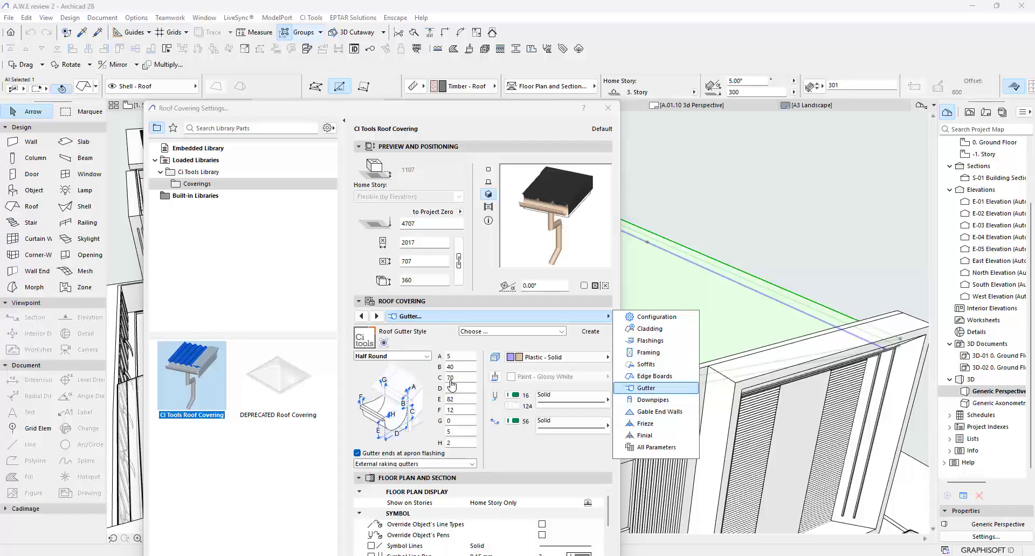
click(404, 357)
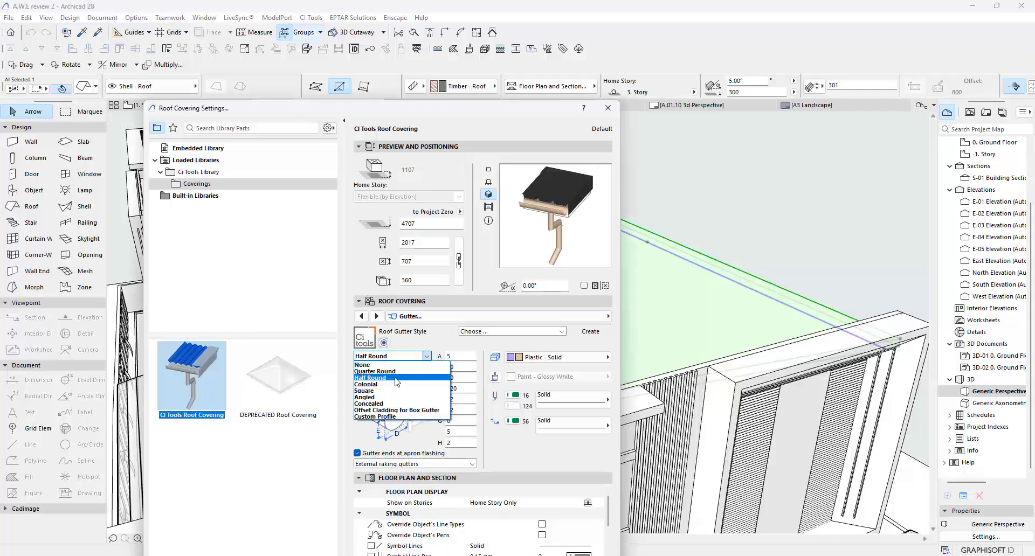
click(399, 378)
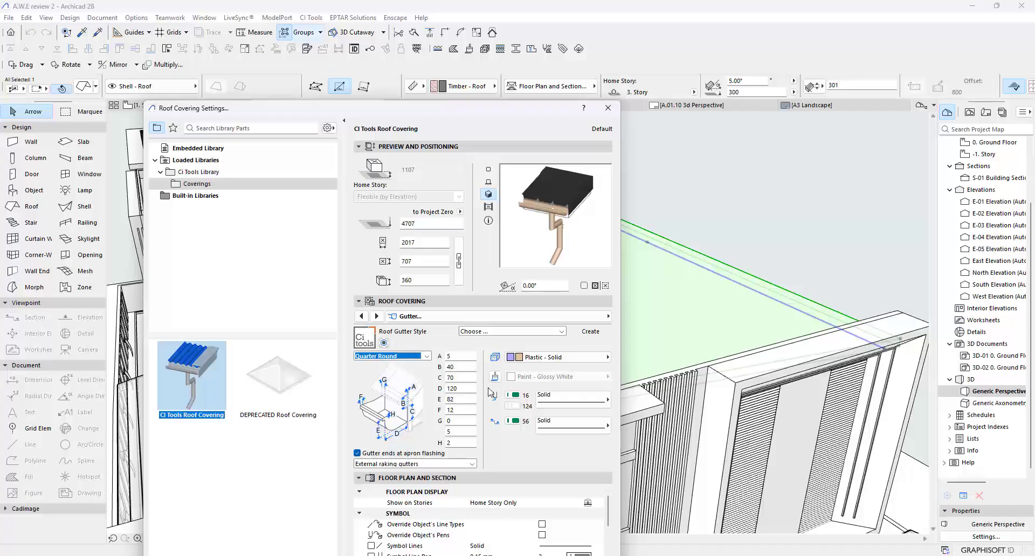
click(565, 380)
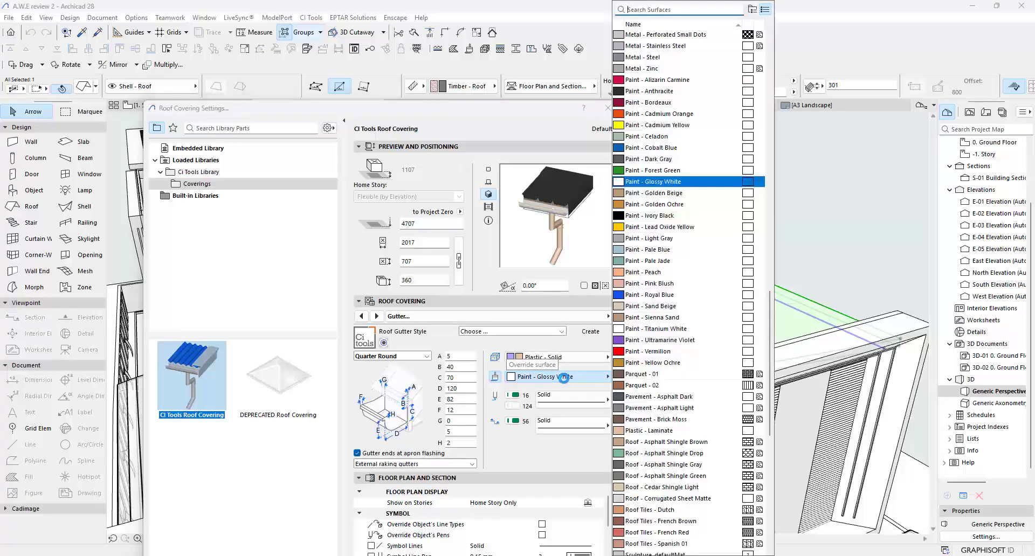
click(678, 97)
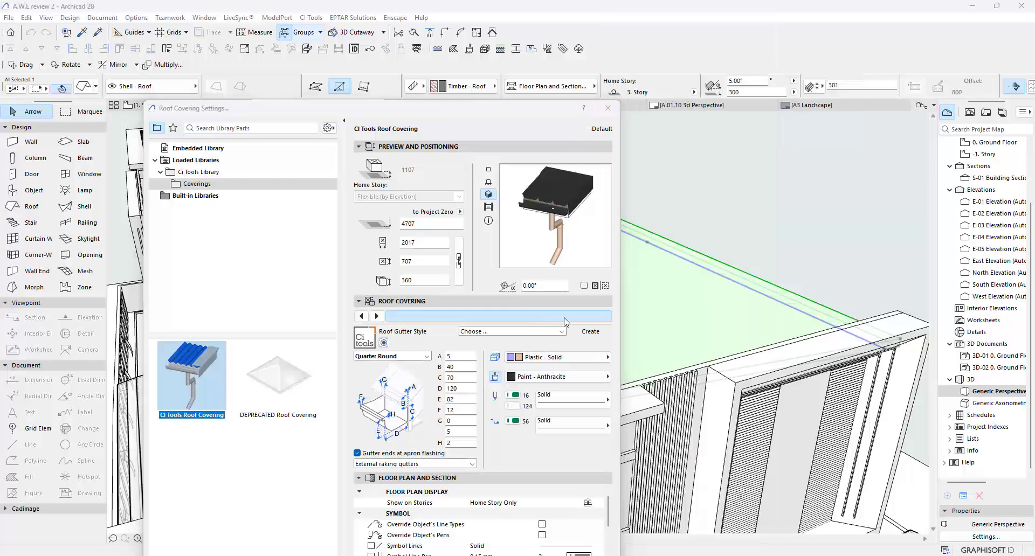
Step: Override the downpipe surface to Paint - Anthracite
click(544, 316)
click(664, 400)
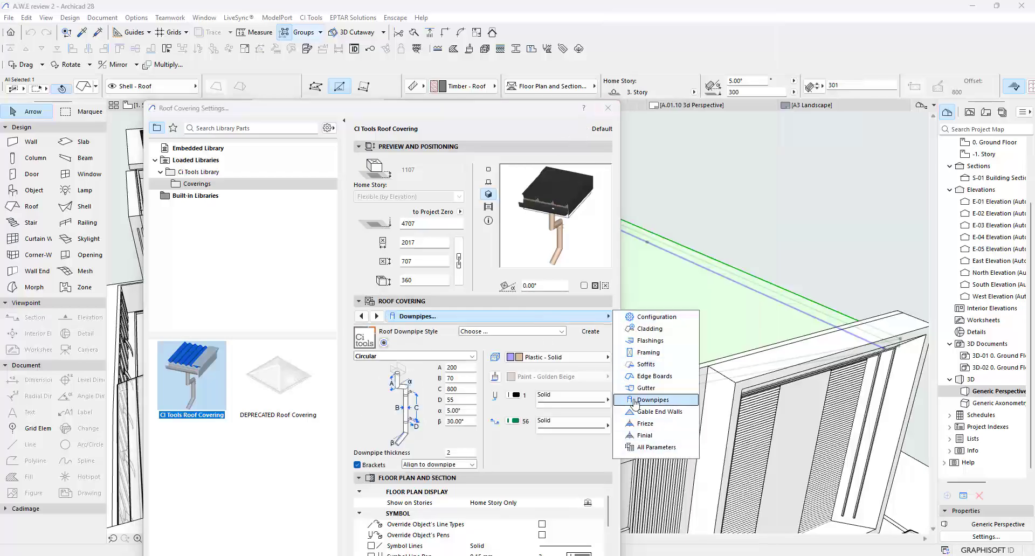
click(484, 397)
click(494, 377)
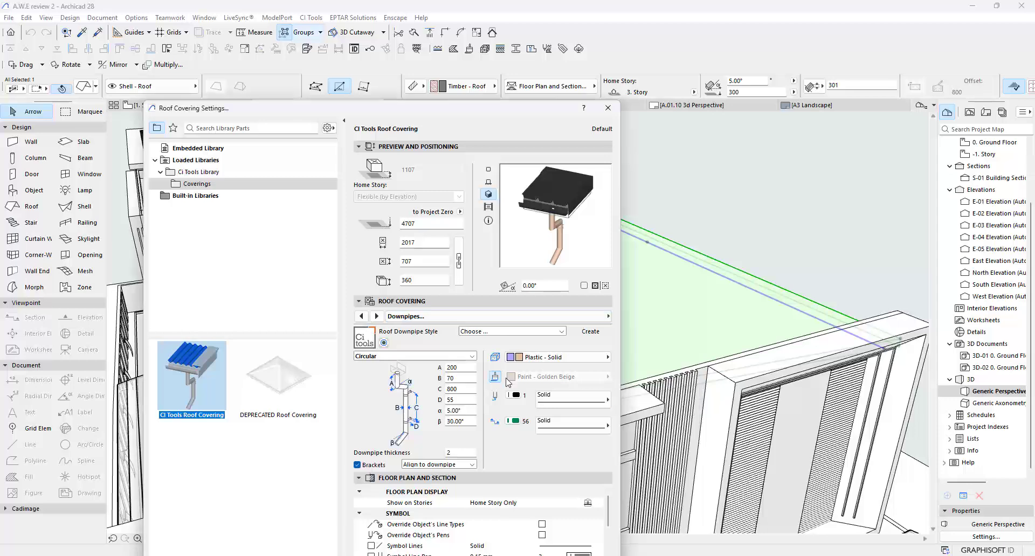
click(605, 377)
click(663, 80)
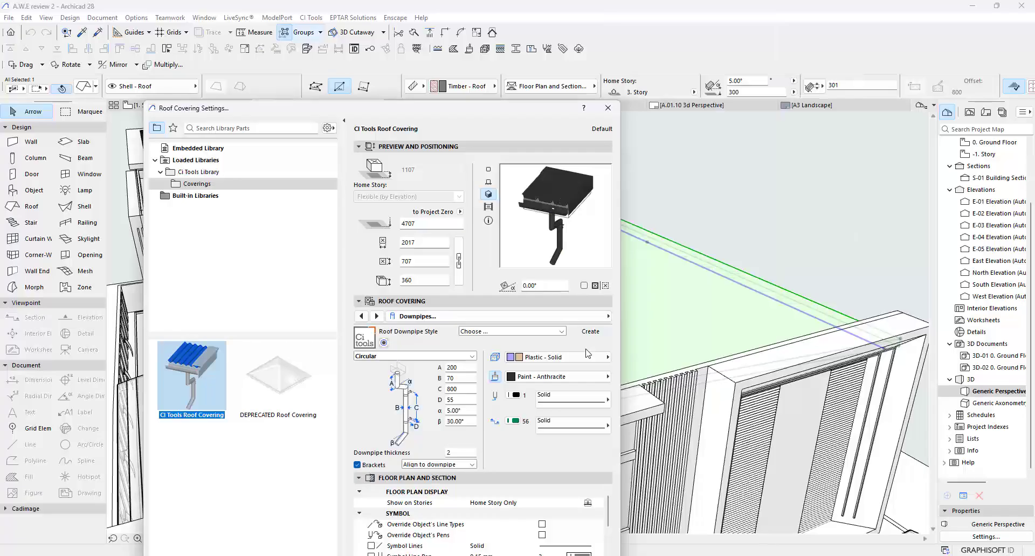
Step: Override the object's pens with Symbol Line Pen 101, then accept the settings
click(559, 318)
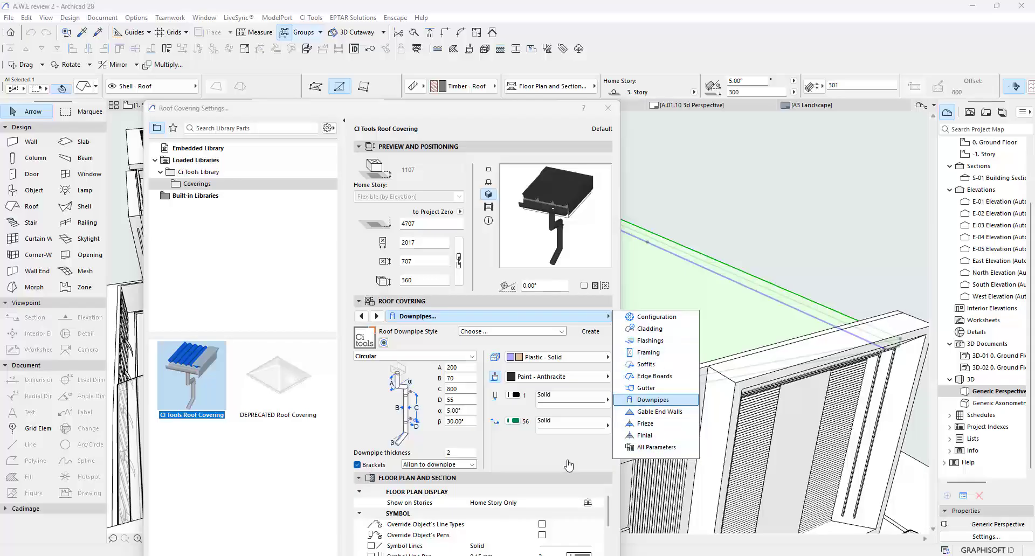
click(528, 453)
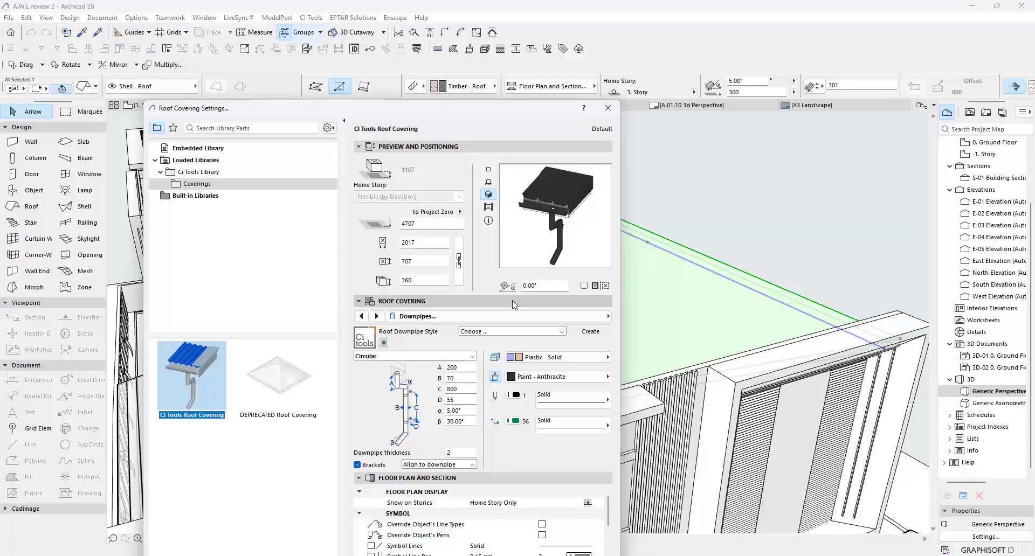
click(488, 171)
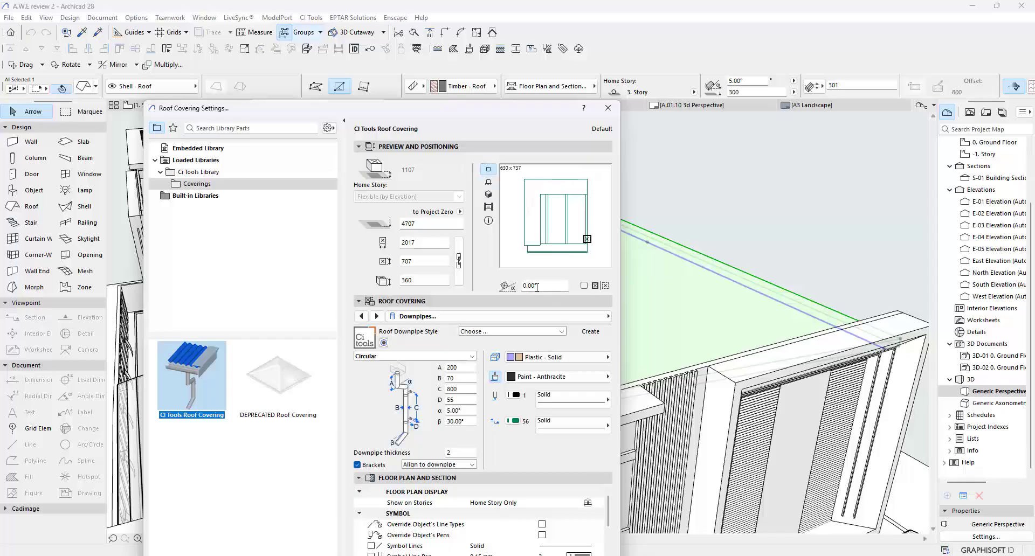
click(476, 301)
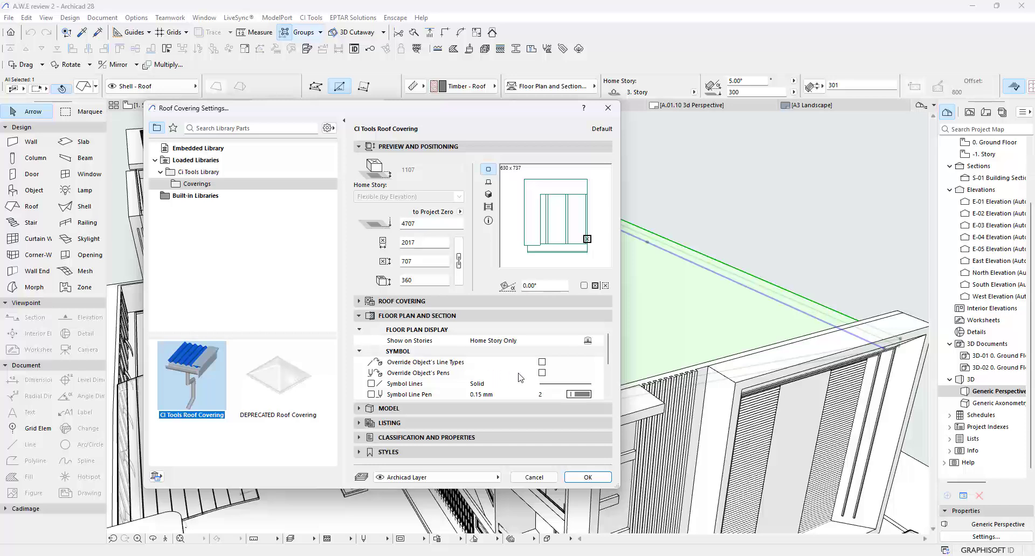
click(541, 373)
click(579, 394)
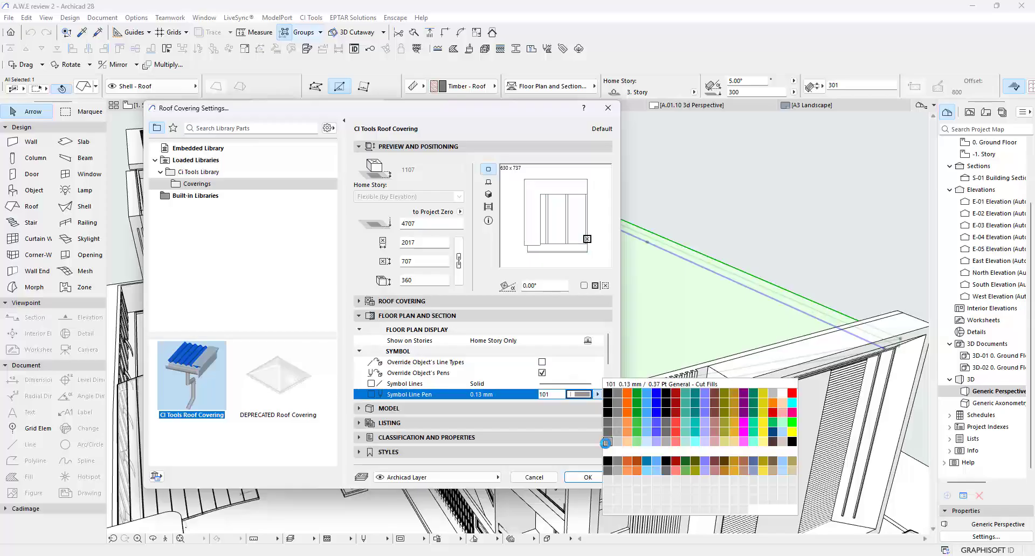
click(607, 442)
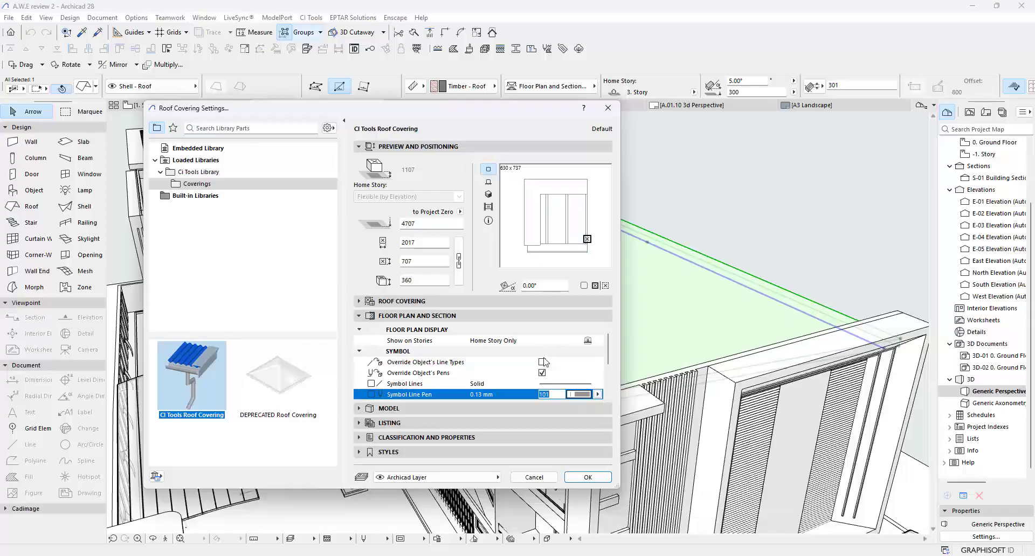
click(587, 478)
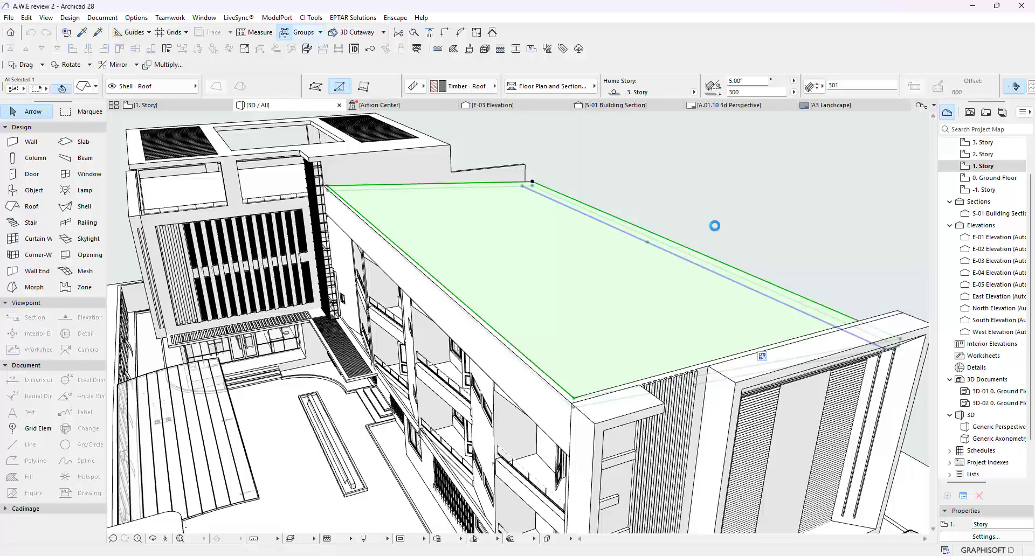
click(727, 215)
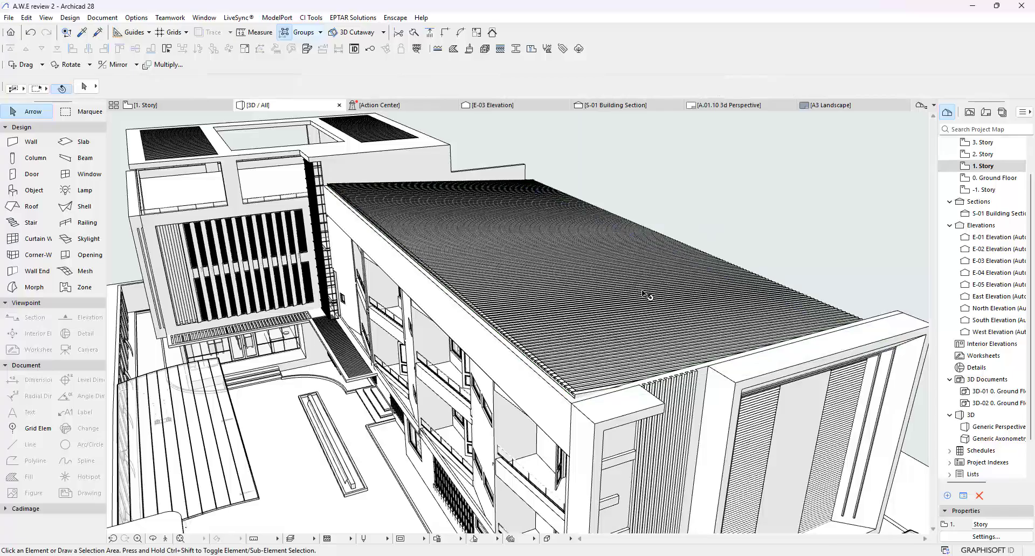
scroll(575, 395, up, 4)
scroll(540, 450, up, 2)
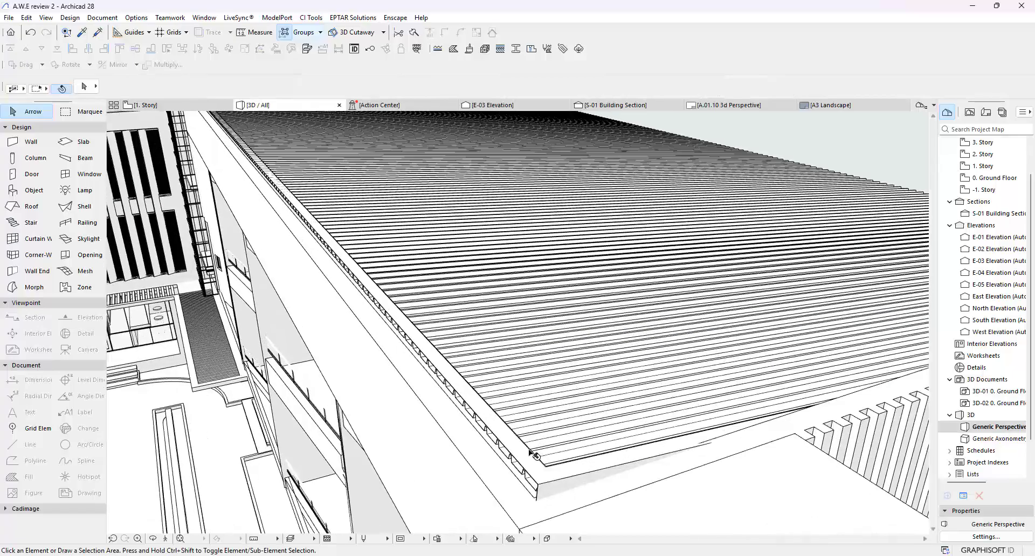
scroll(461, 384, down, 2)
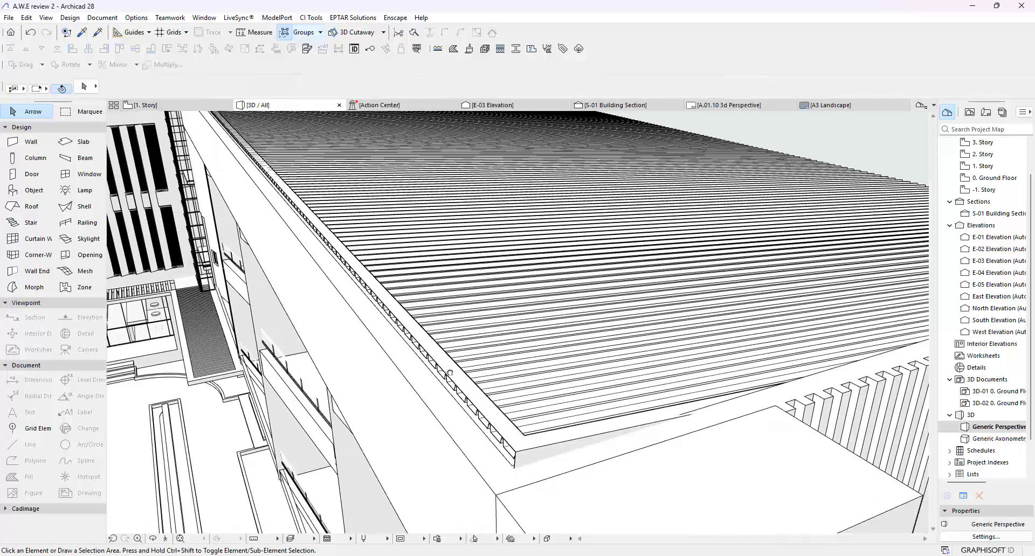
scroll(474, 399, down, 4)
scroll(488, 360, down, 1)
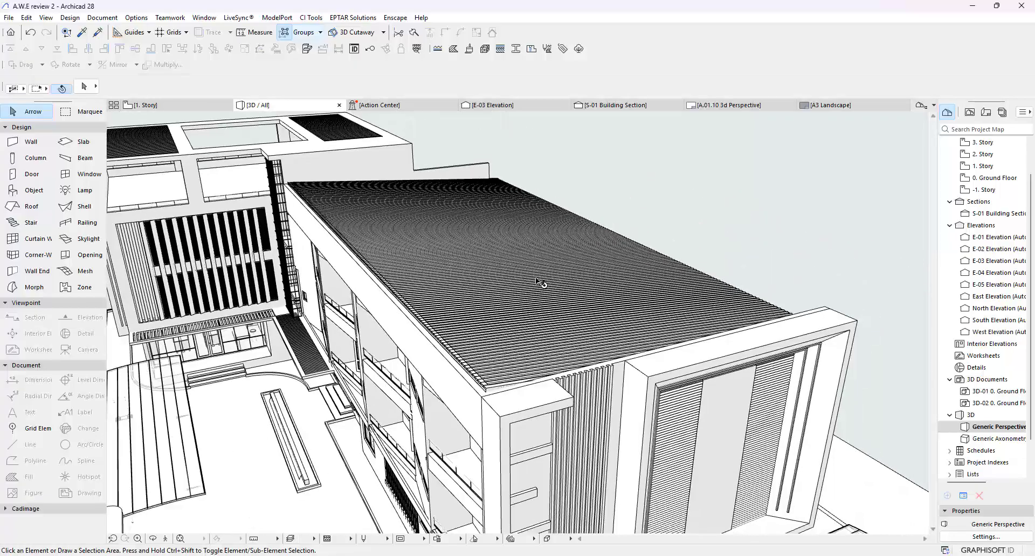
click(536, 283)
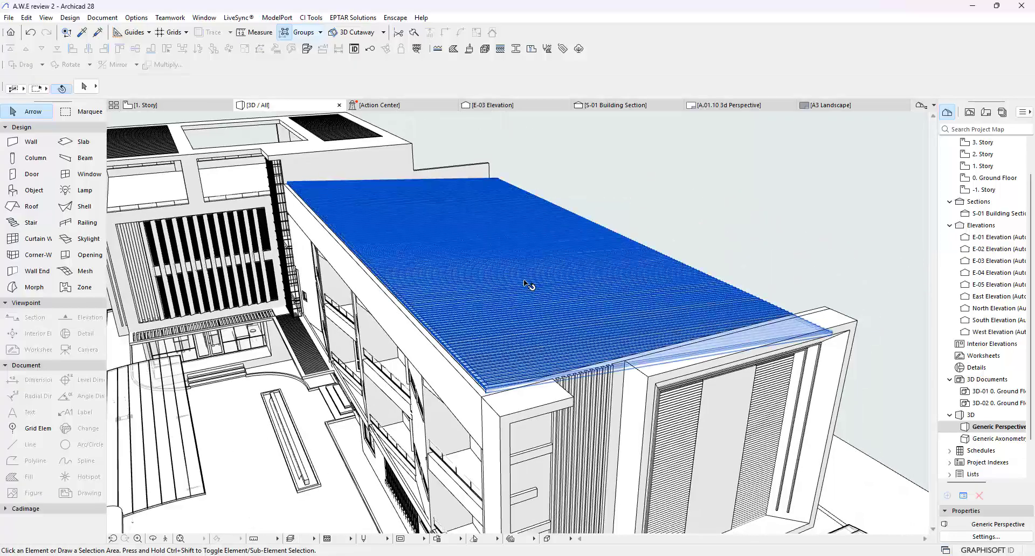
mouse_move(526, 284)
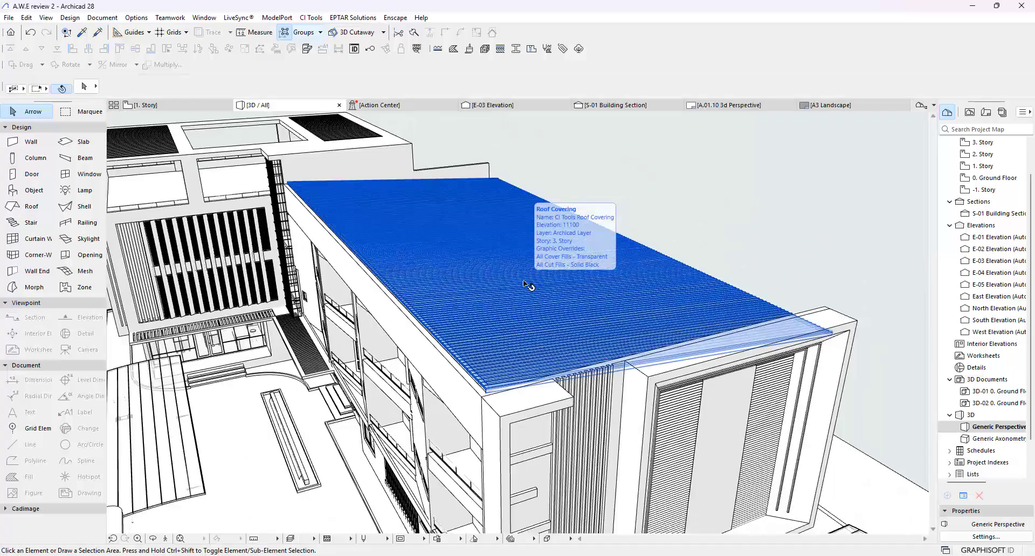
key(Escape)
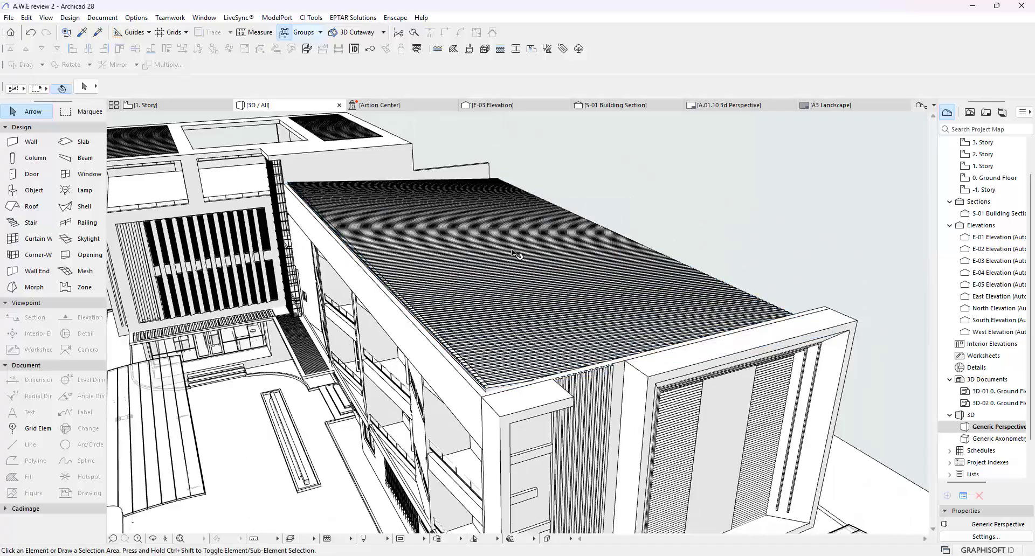
Step: In Edit Roof Covering Edges, set the covering's ridge edge to Barge/Fascia
click(512, 252)
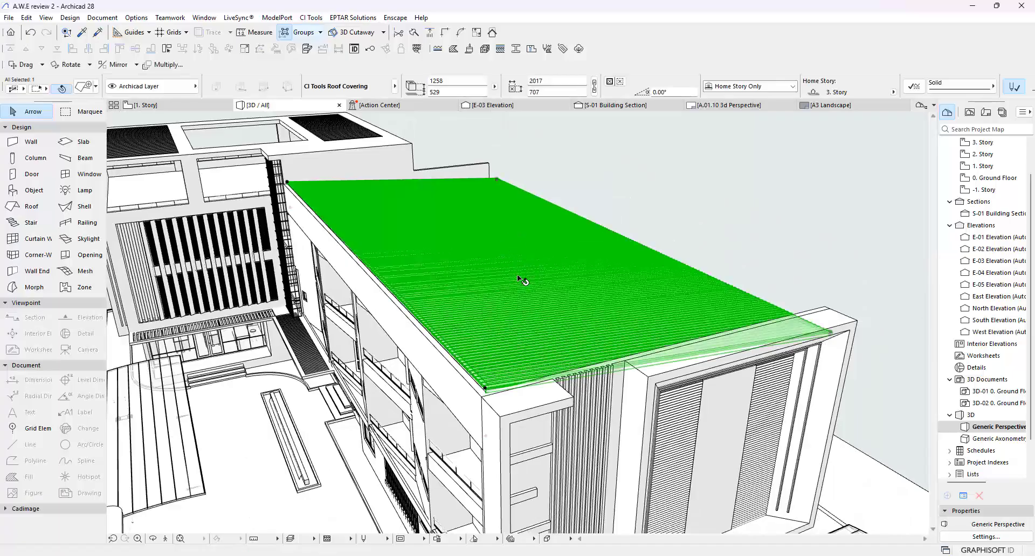
click(316, 18)
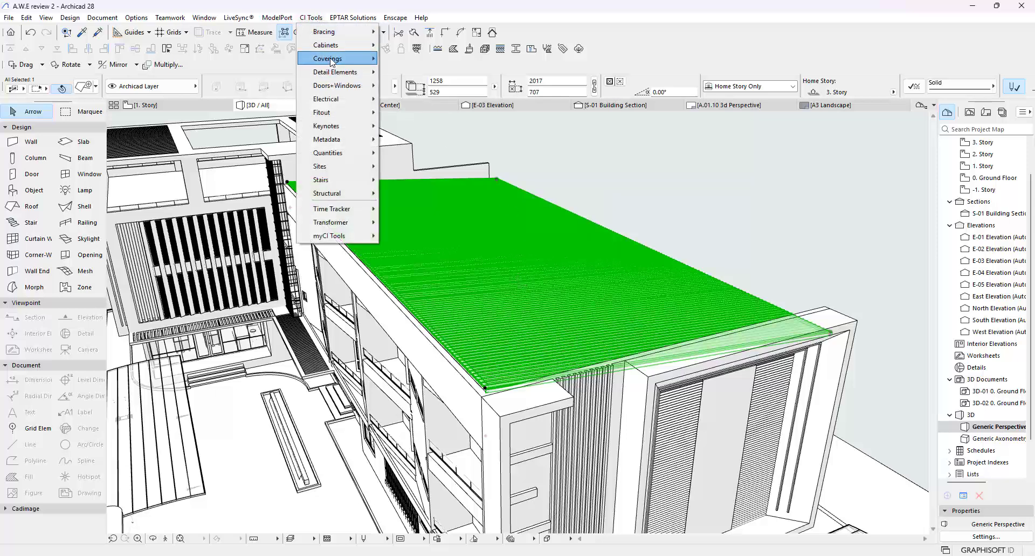
mouse_move(329, 58)
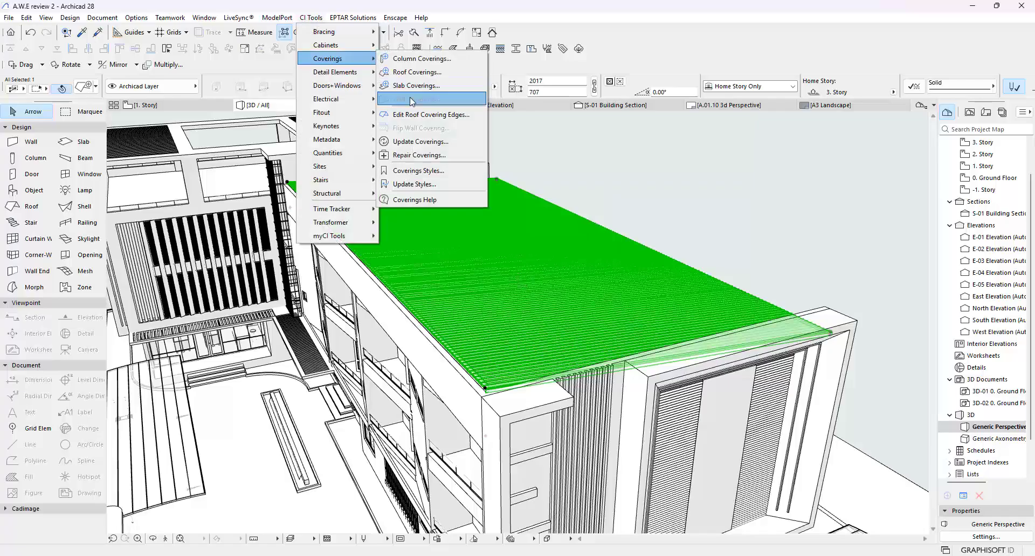
click(419, 115)
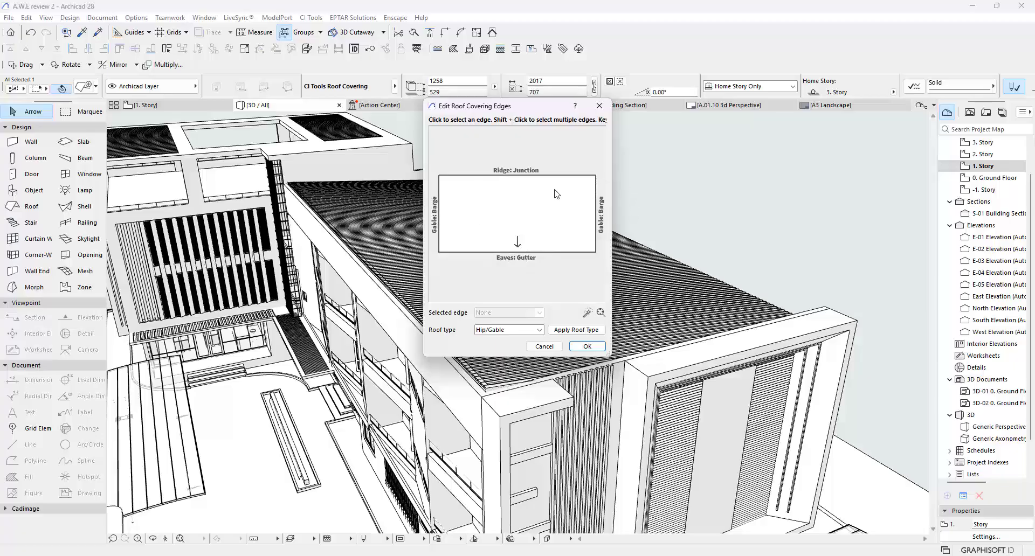
click(555, 175)
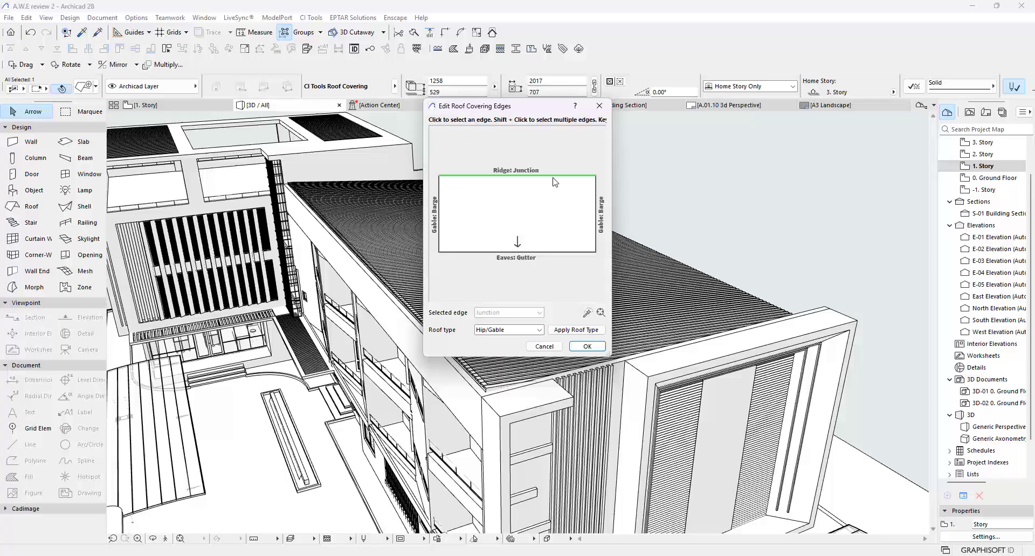
click(528, 331)
click(506, 338)
click(526, 313)
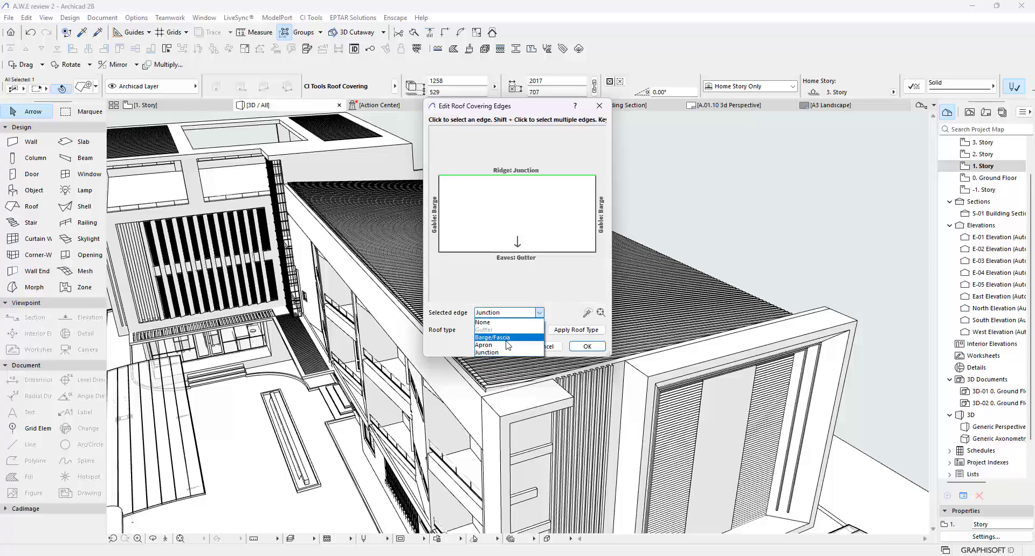
click(507, 338)
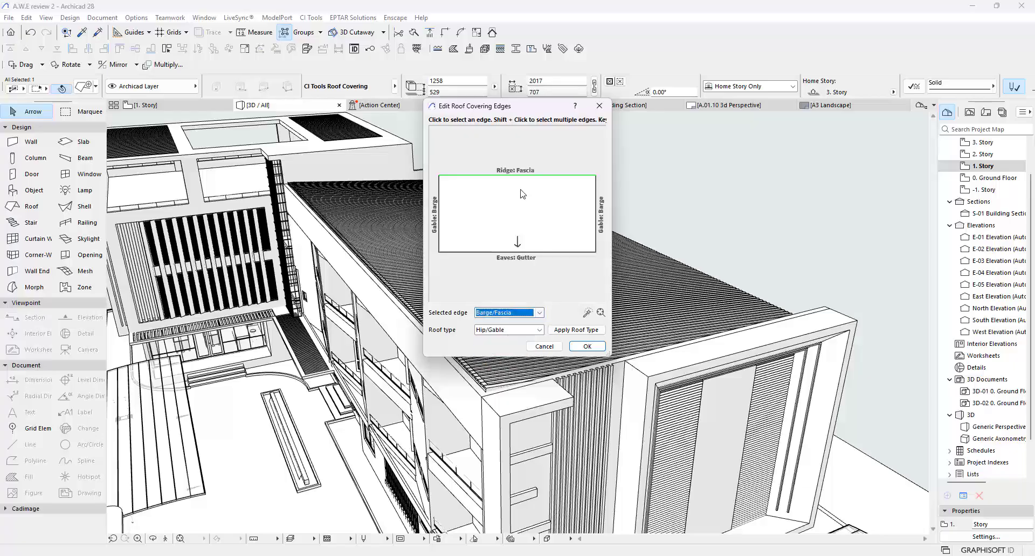
Step: Set both the left and right gable edges to Apron and apply the changes
click(440, 197)
click(490, 313)
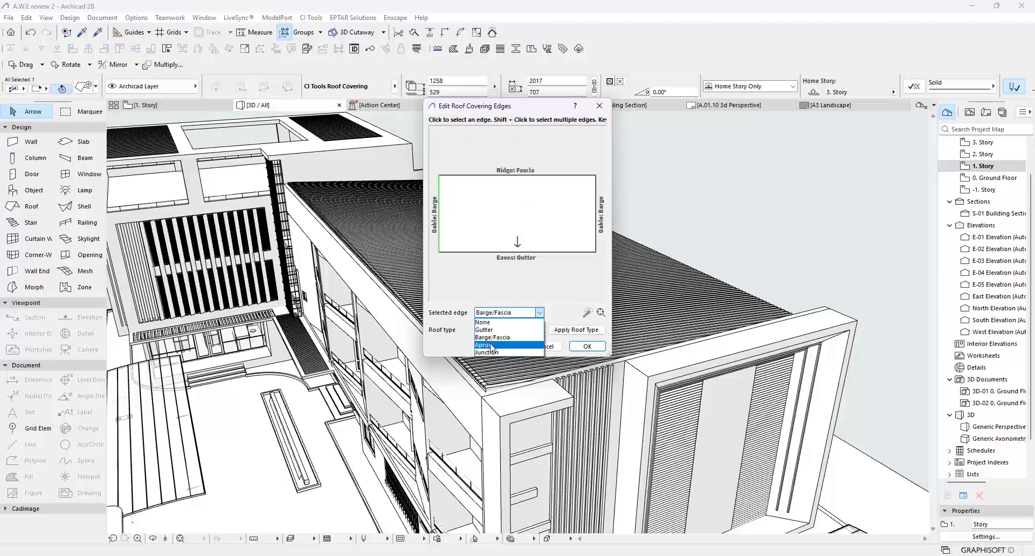
click(490, 345)
click(596, 205)
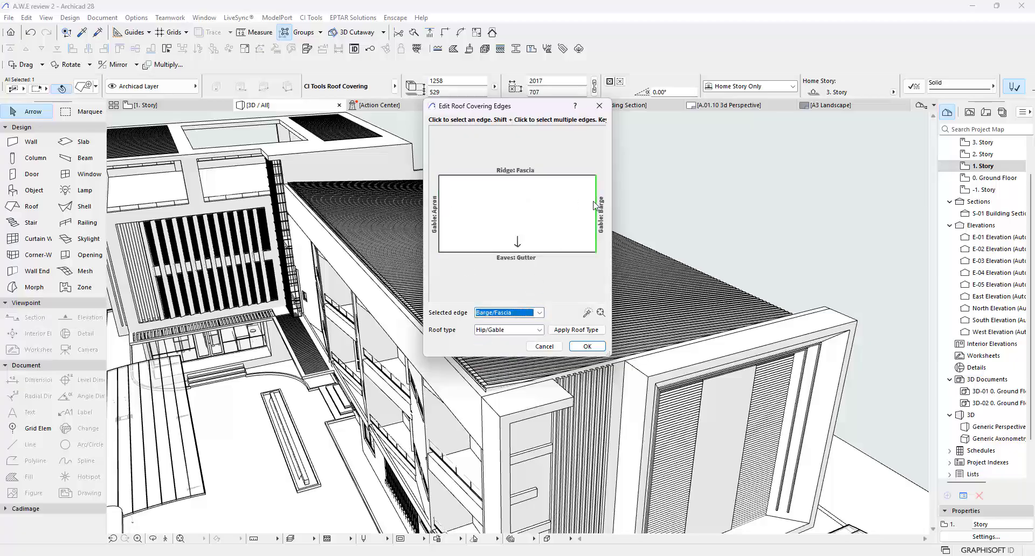
click(520, 313)
click(497, 346)
click(580, 346)
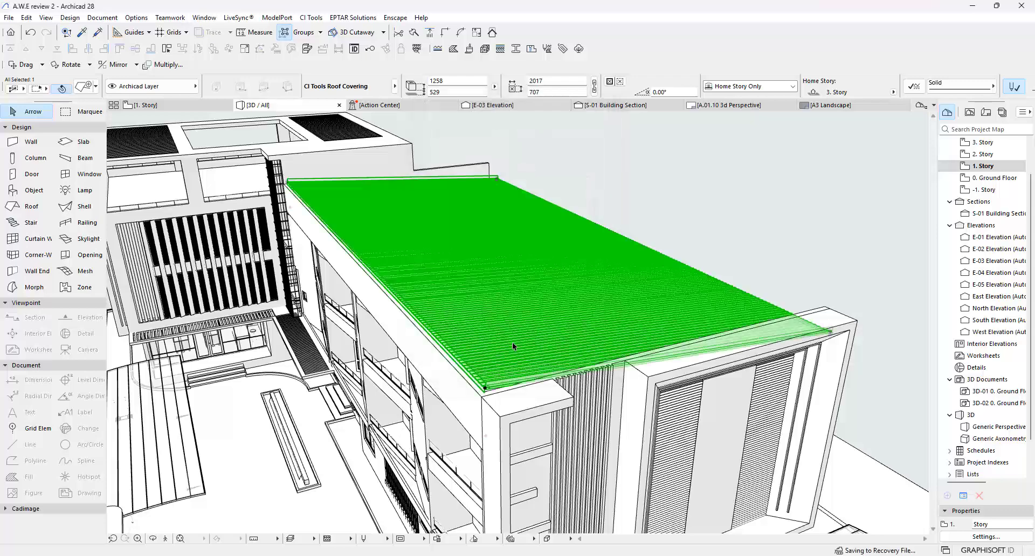
scroll(480, 385, up, 5)
scroll(479, 386, up, 2)
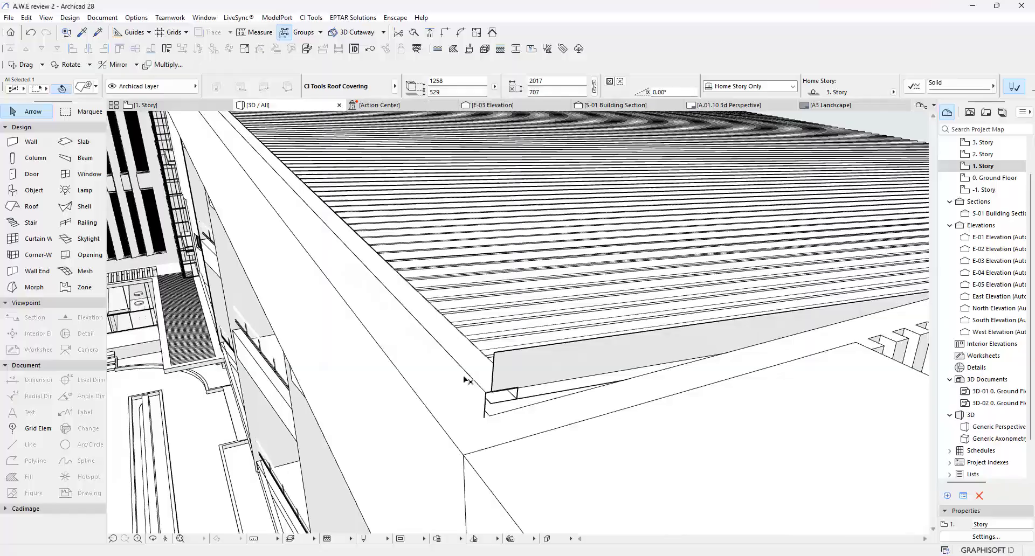
scroll(485, 303, down, 8)
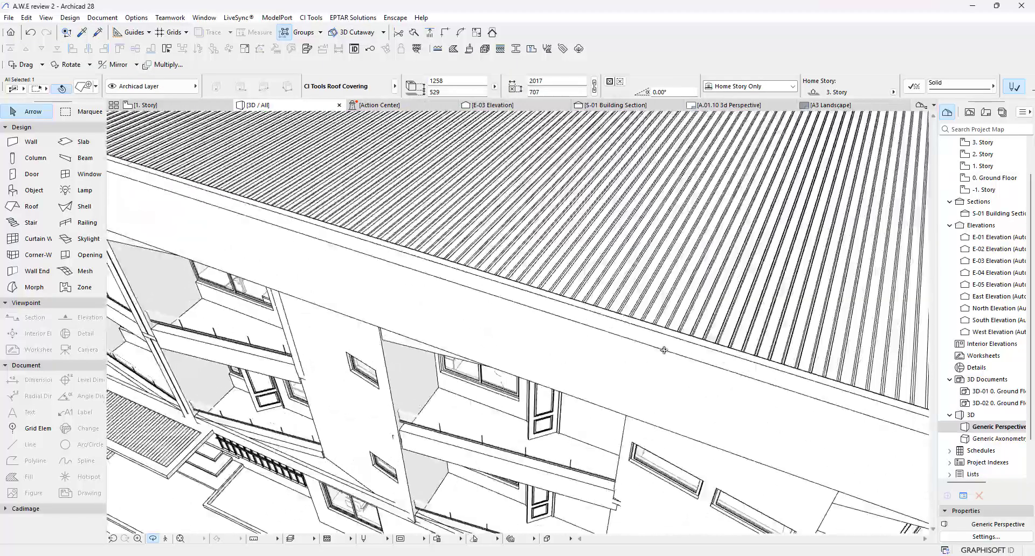
scroll(516, 322, up, 6)
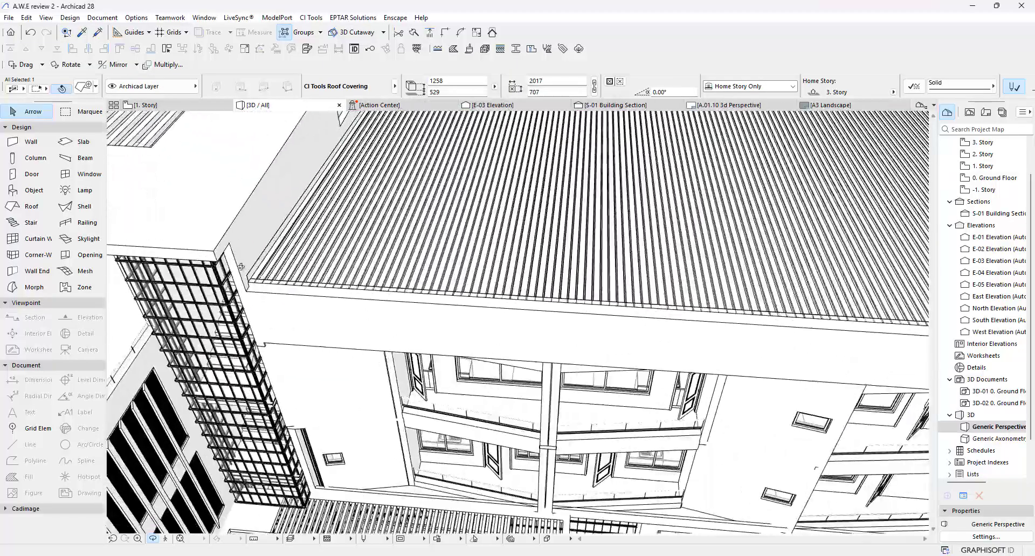
shift+middle_drag(344, 318, 420, 257)
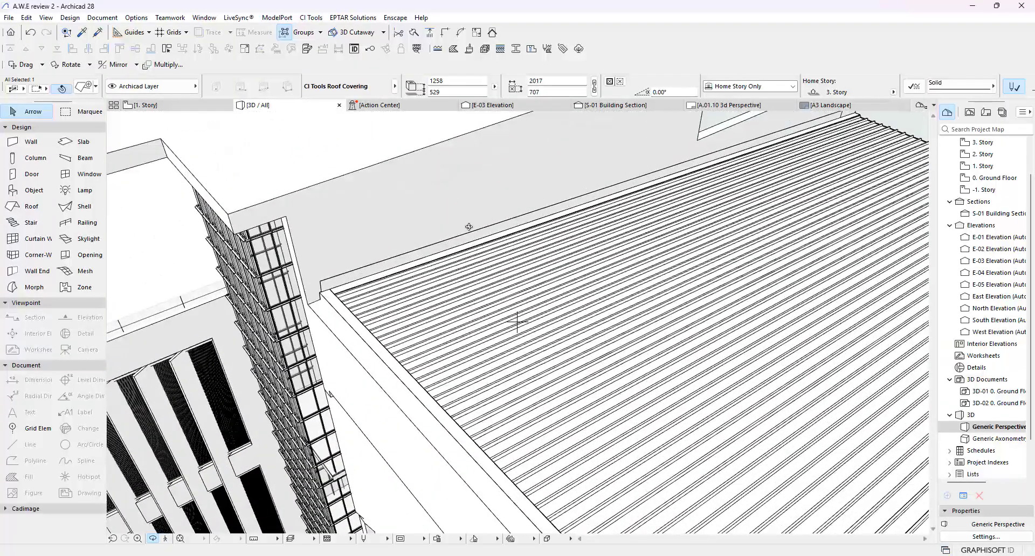
scroll(517, 323, down, 10)
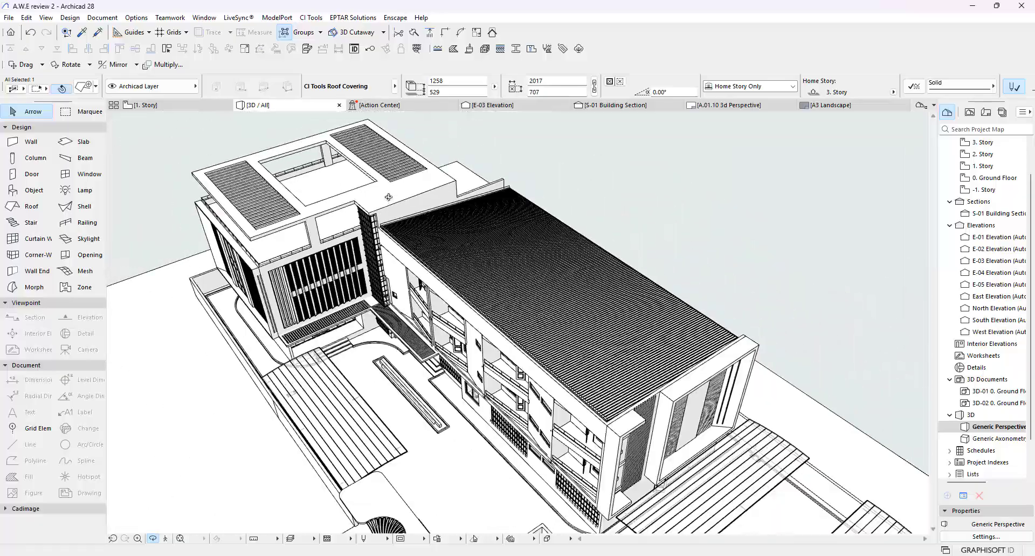
shift+middle_drag(518, 322, 490, 228)
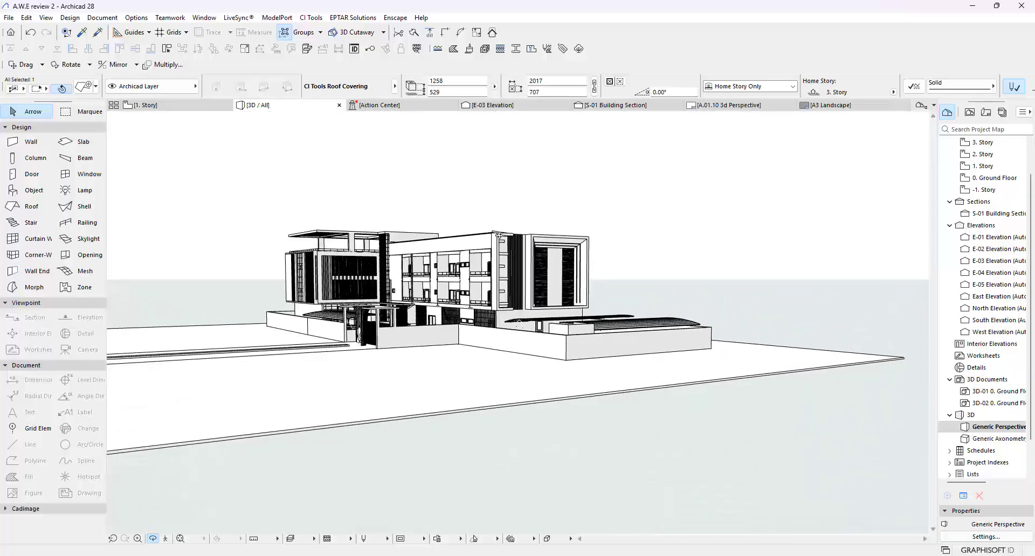
scroll(490, 229, up, 10)
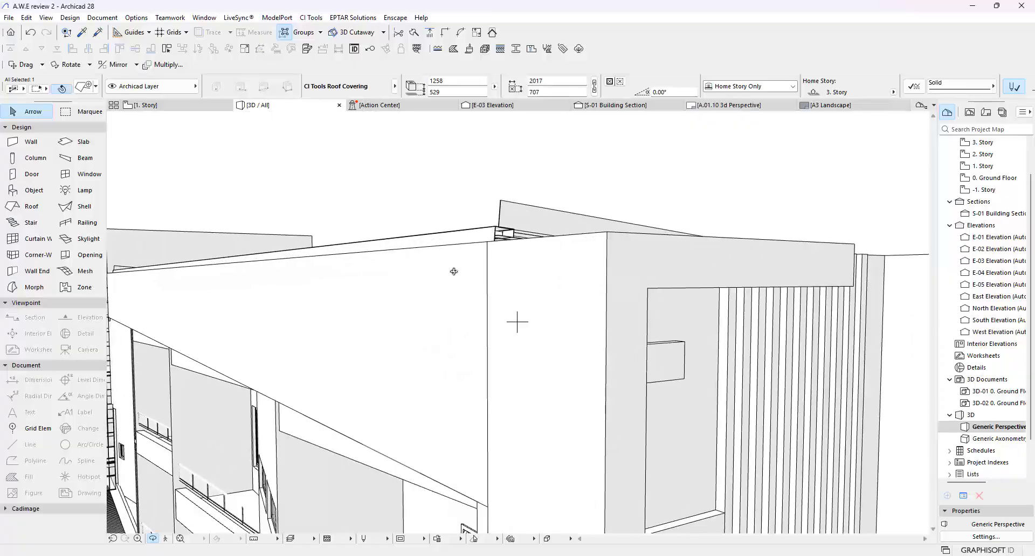
shift+middle_drag(619, 248, 602, 262)
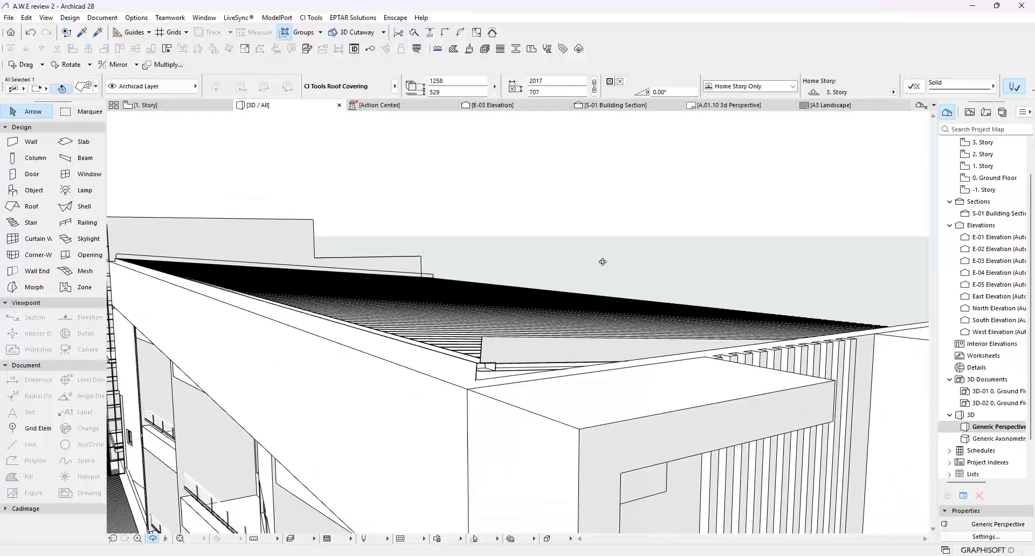
shift+middle_drag(528, 247, 624, 216)
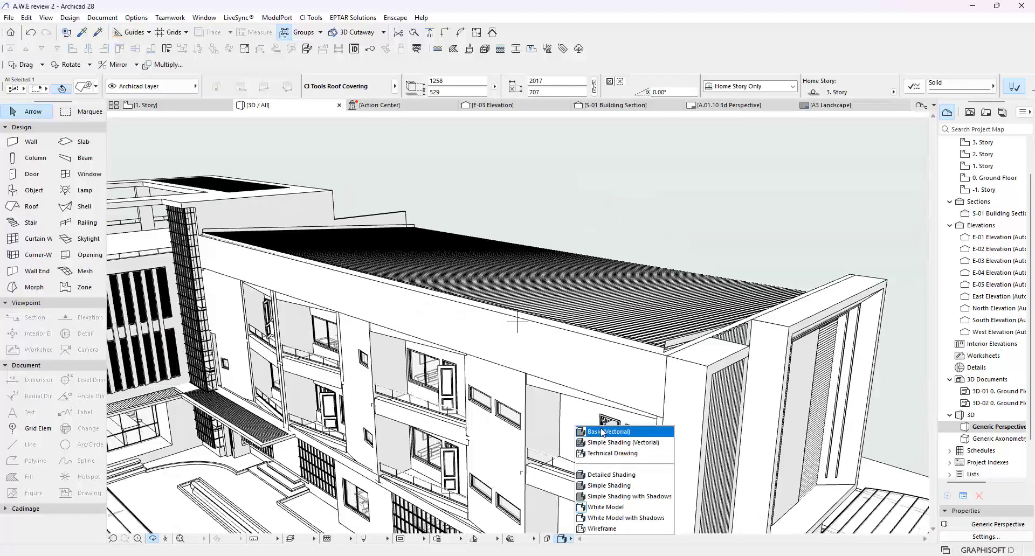
Step: Switch the 3D view to Simple Shading, deselect the roof, and inspect the covering from several sides
click(602, 486)
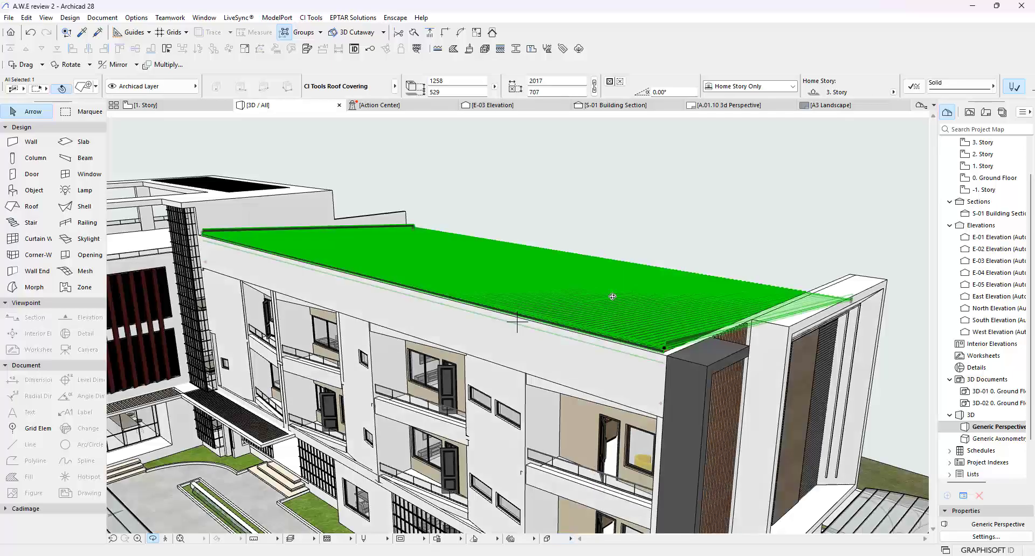
click(653, 220)
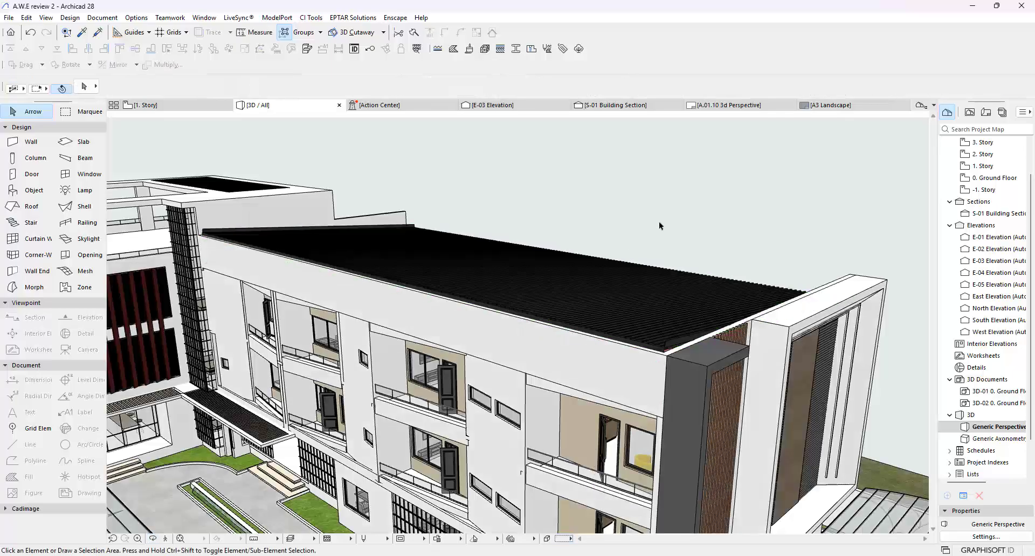
shift+middle_drag(663, 222, 663, 263)
scroll(663, 263, up, 10)
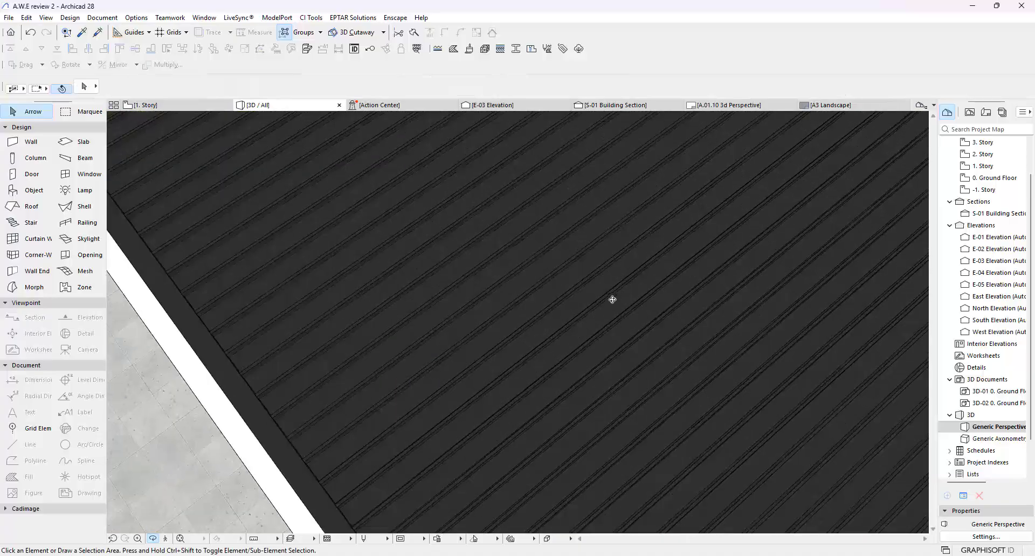
shift+middle_drag(612, 300, 404, 334)
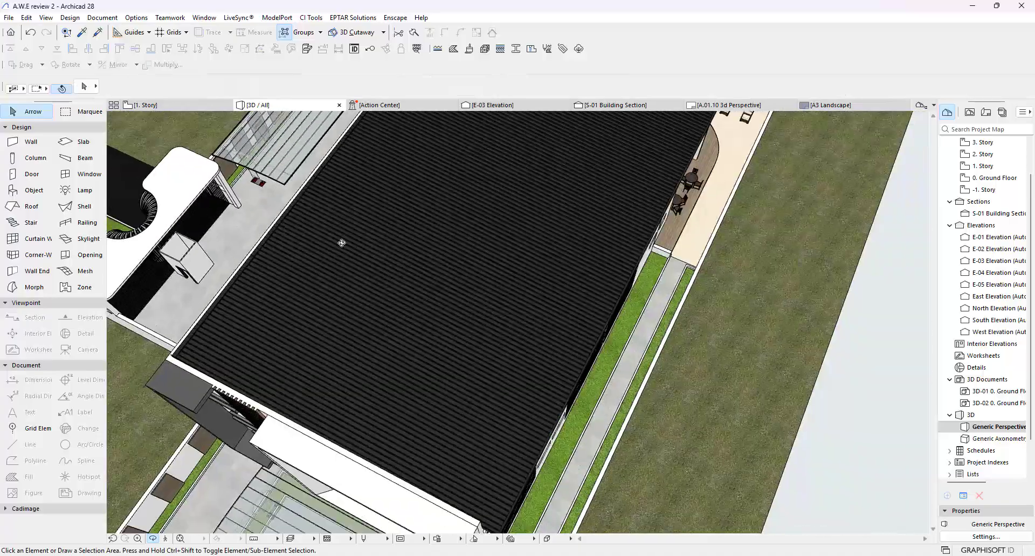
shift+middle_drag(342, 243, 406, 386)
scroll(415, 325, up, 5)
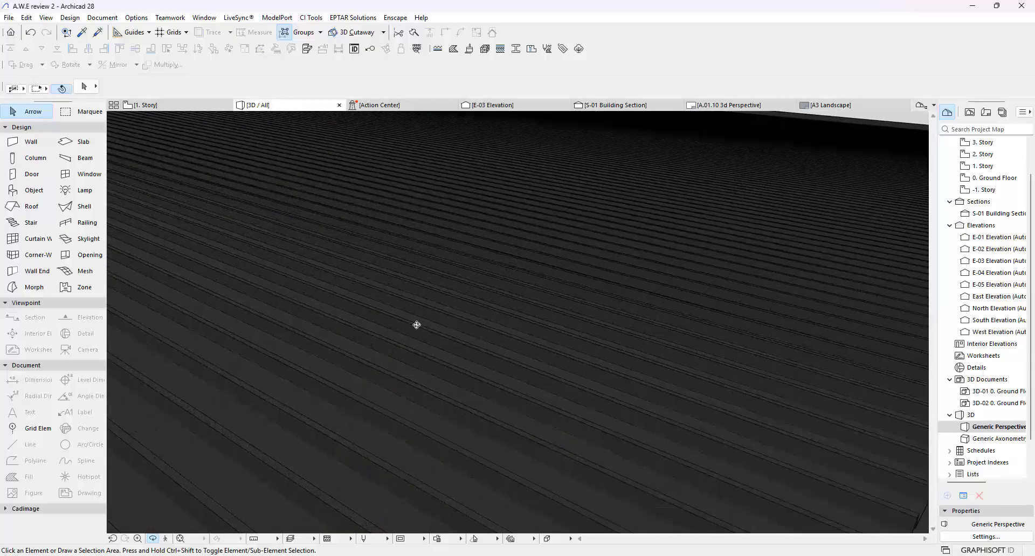
scroll(417, 325, down, 8)
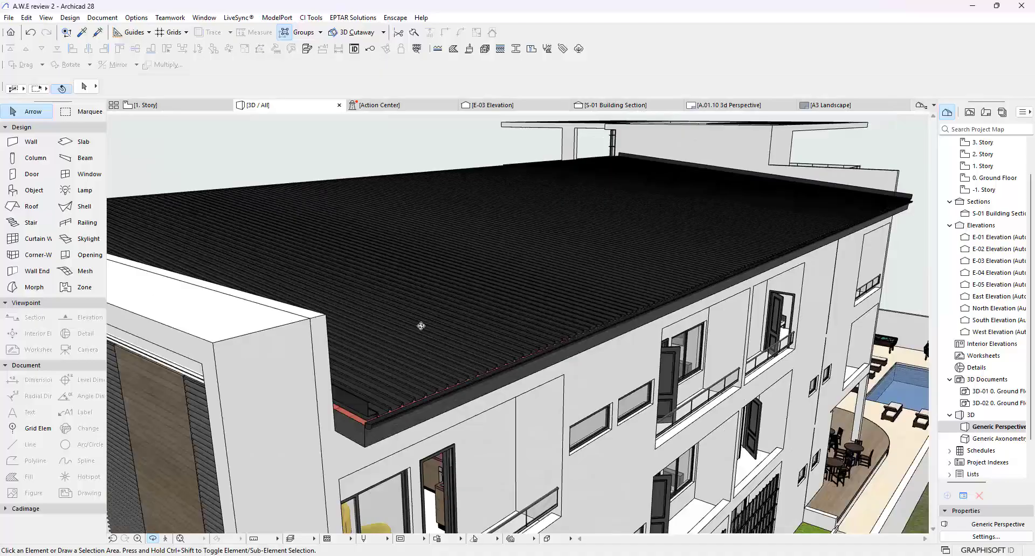
scroll(421, 326, down, 6)
shift+middle_drag(436, 272, 745, 291)
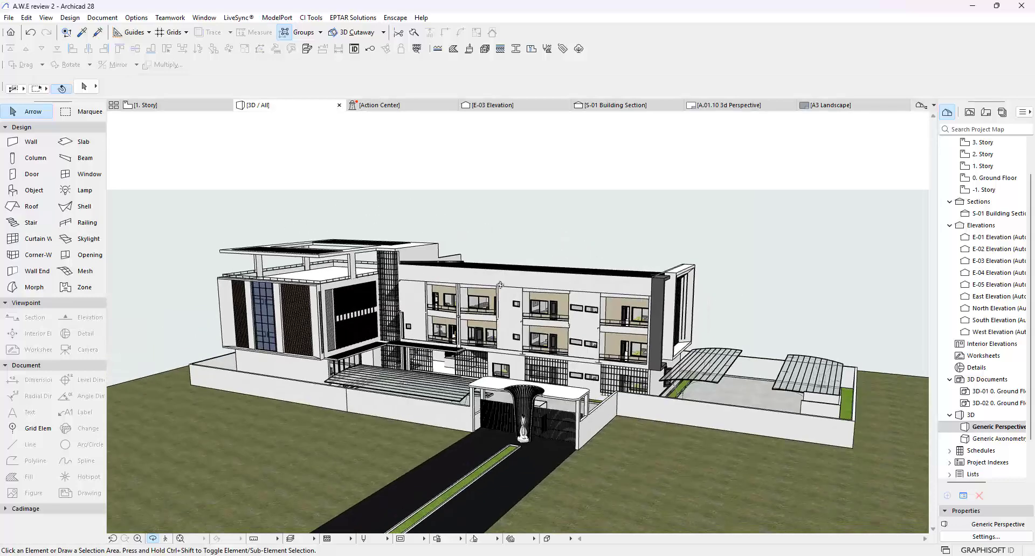
scroll(455, 275, up, 5)
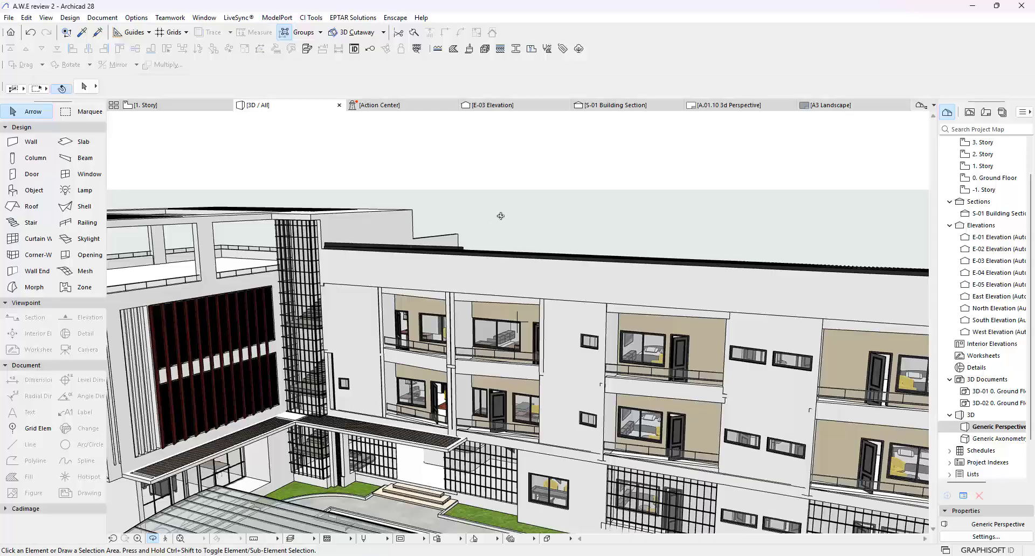
mouse_move(500, 216)
mouse_down()
mouse_move(499, 253)
mouse_move(498, 204)
mouse_up()
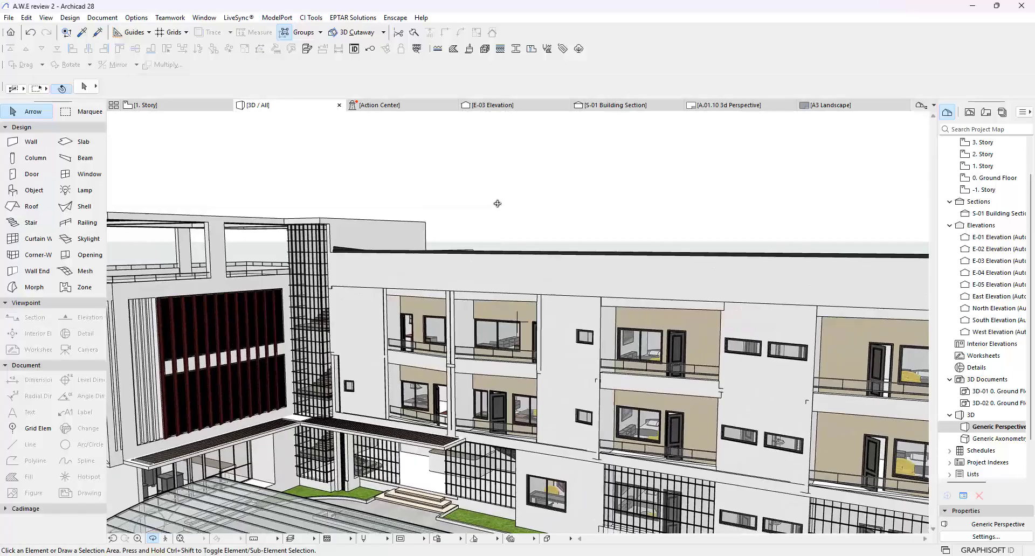